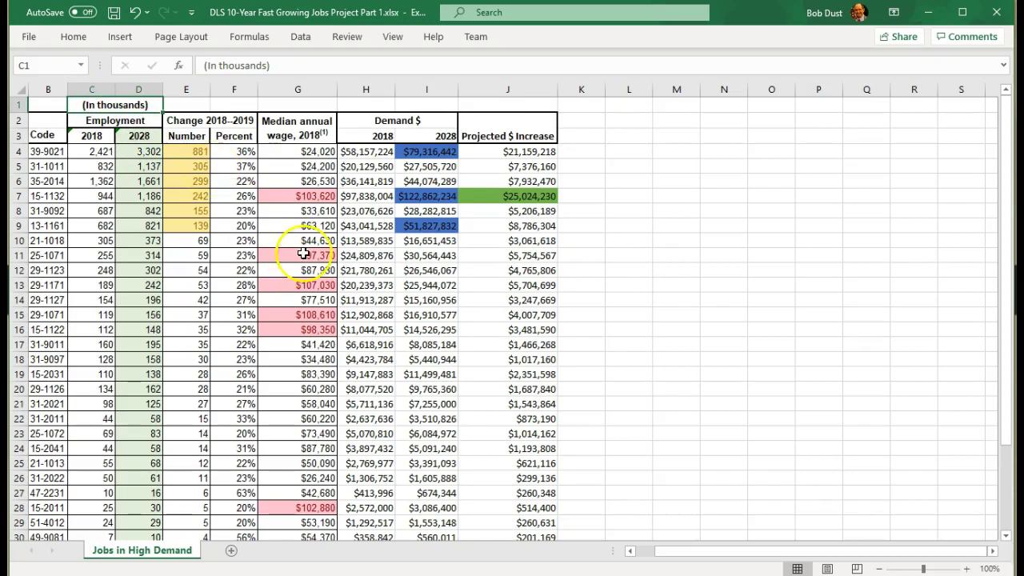
# Sort the job data in A4:J33 by the 2028 demand values in column I, from largest to smallest
pyautogui.moveTo(723, 552); pyautogui.dragTo(686, 552)
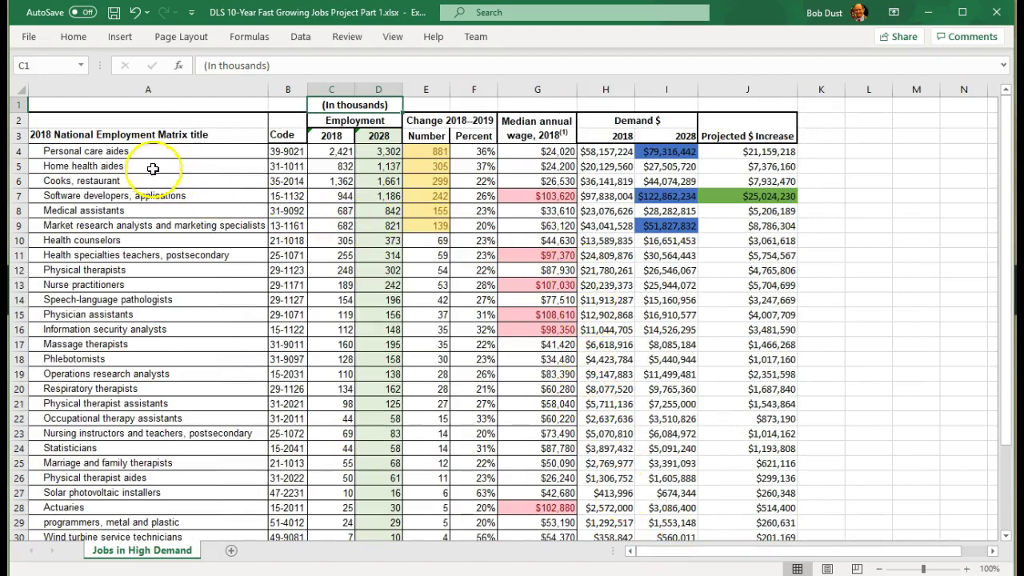
pyautogui.click(78, 151)
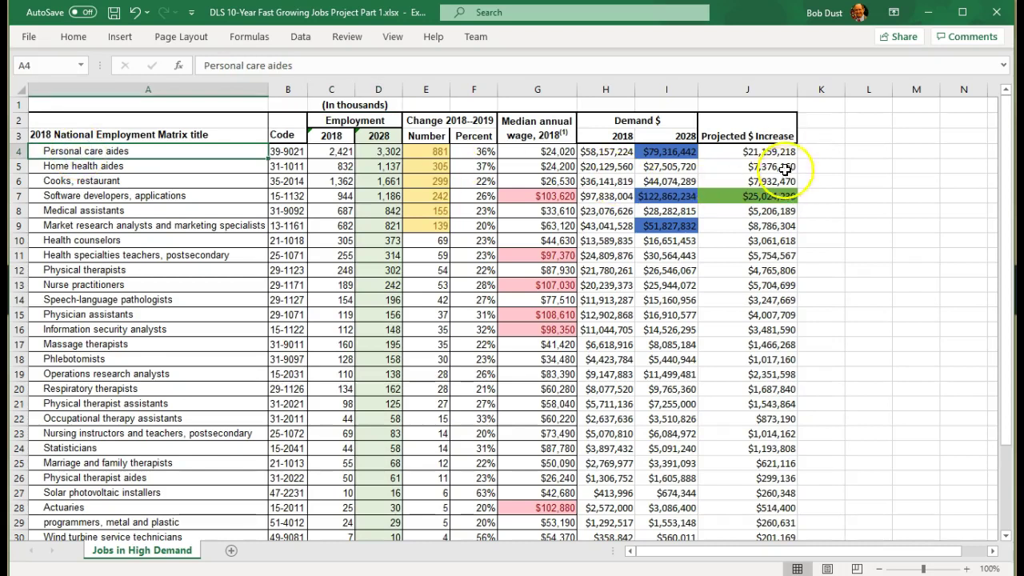
pyautogui.keyDown('shift'); pyautogui.click(754, 149); pyautogui.keyUp('shift')
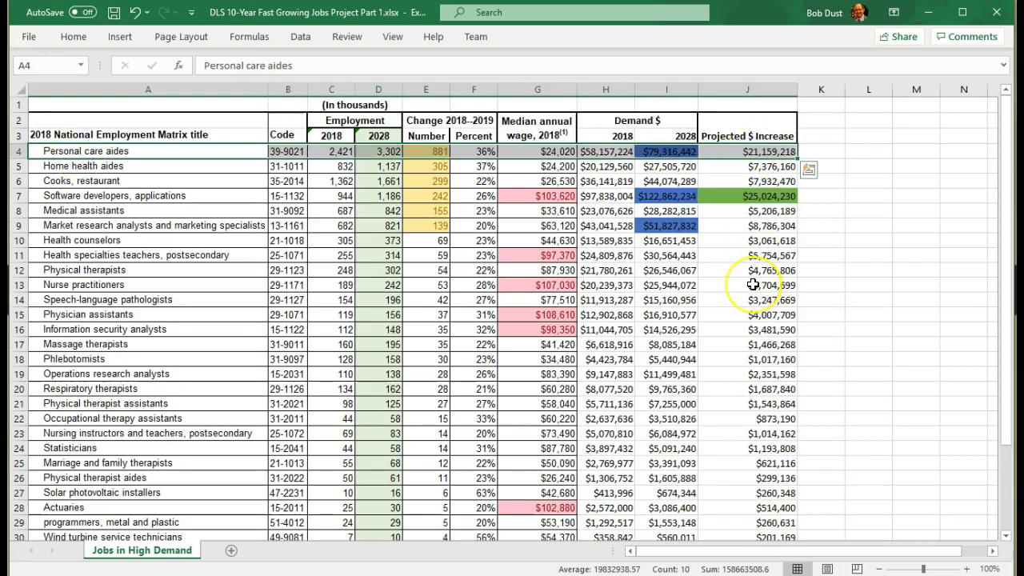
pyautogui.scroll(-2, 754, 284)
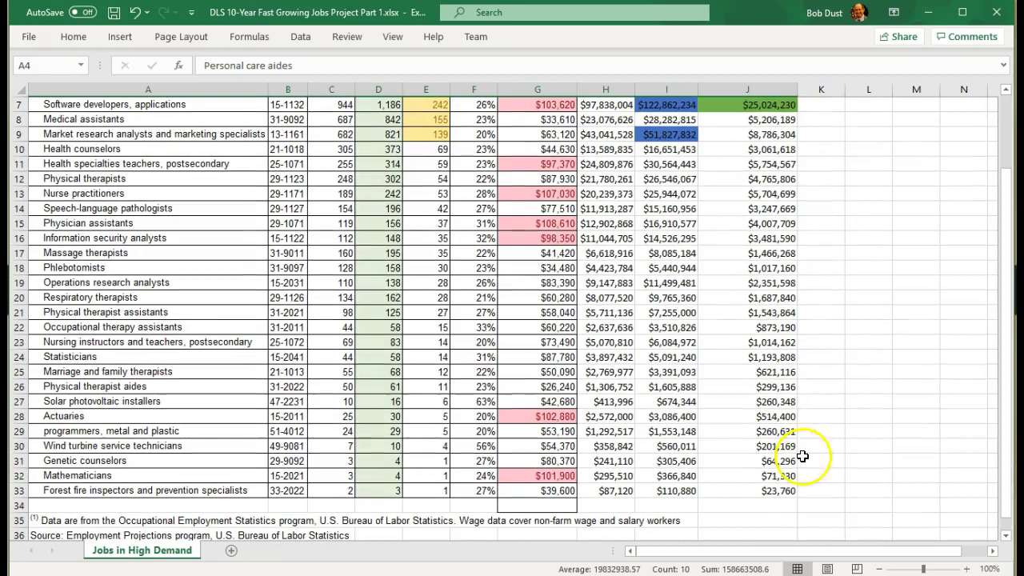
pyautogui.keyDown('shift'); pyautogui.click(780, 486); pyautogui.keyUp('shift')
pyautogui.scroll(2, 765, 423)
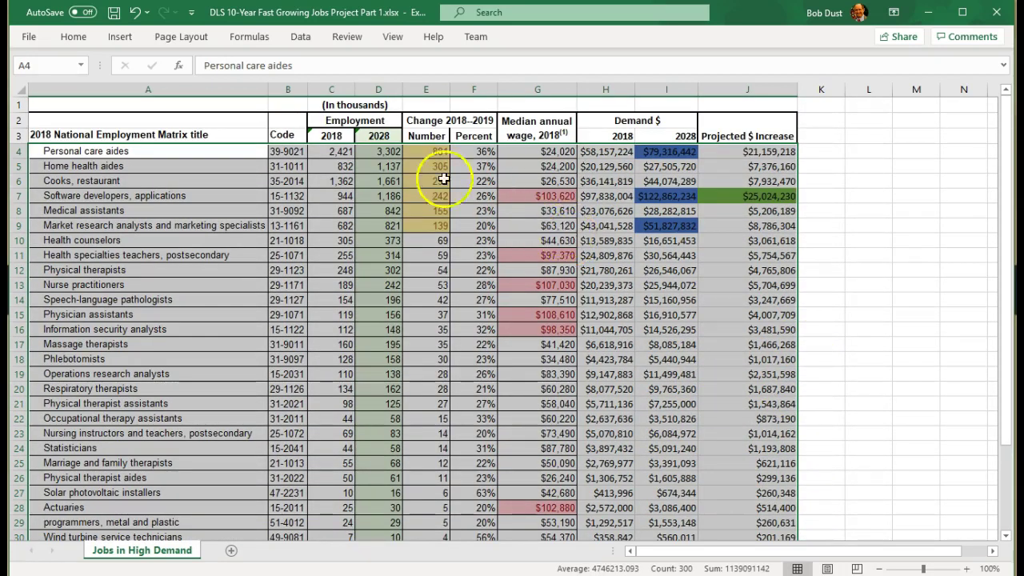
pyautogui.click(297, 40)
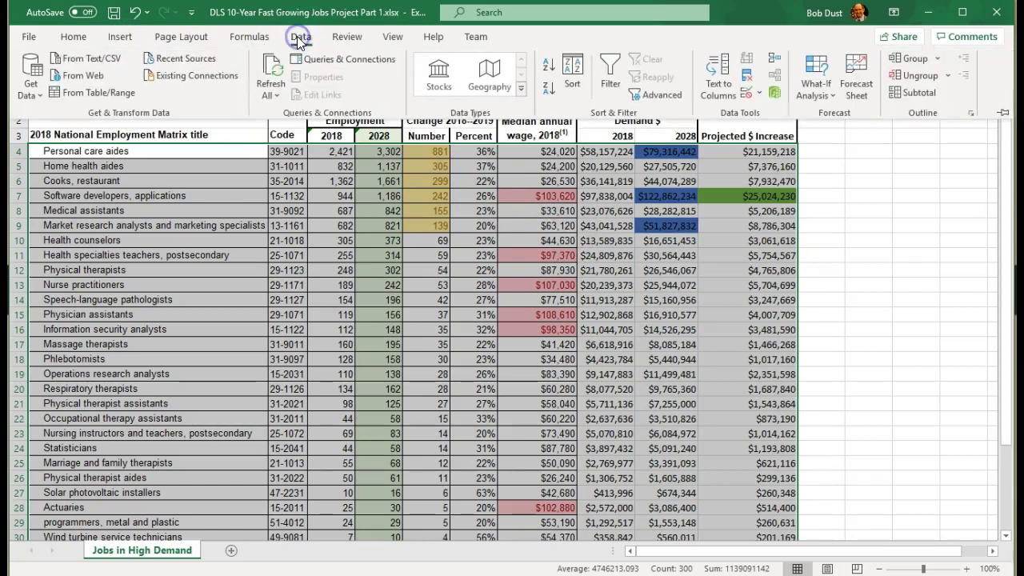
pyautogui.click(576, 76)
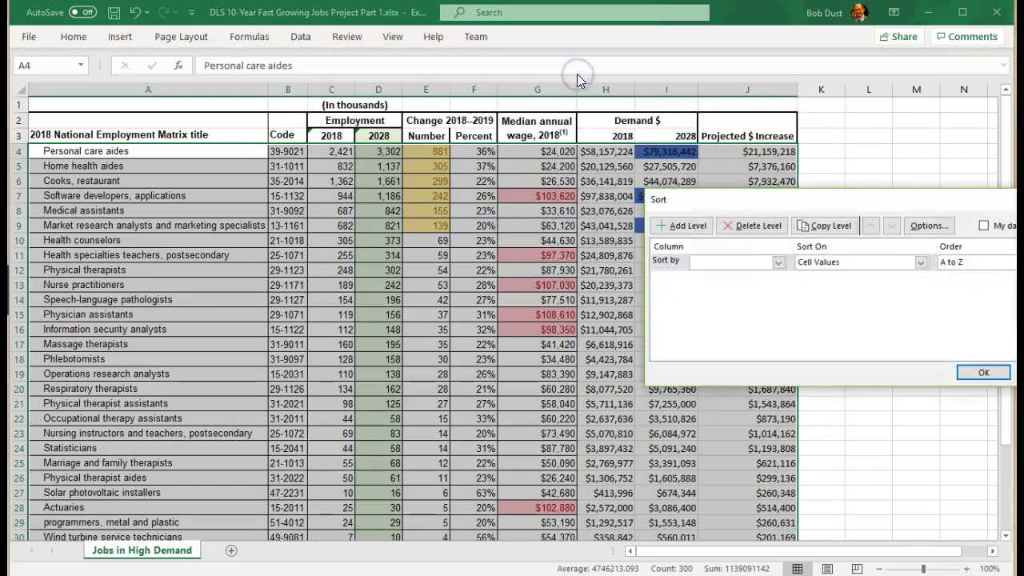
pyautogui.click(778, 263)
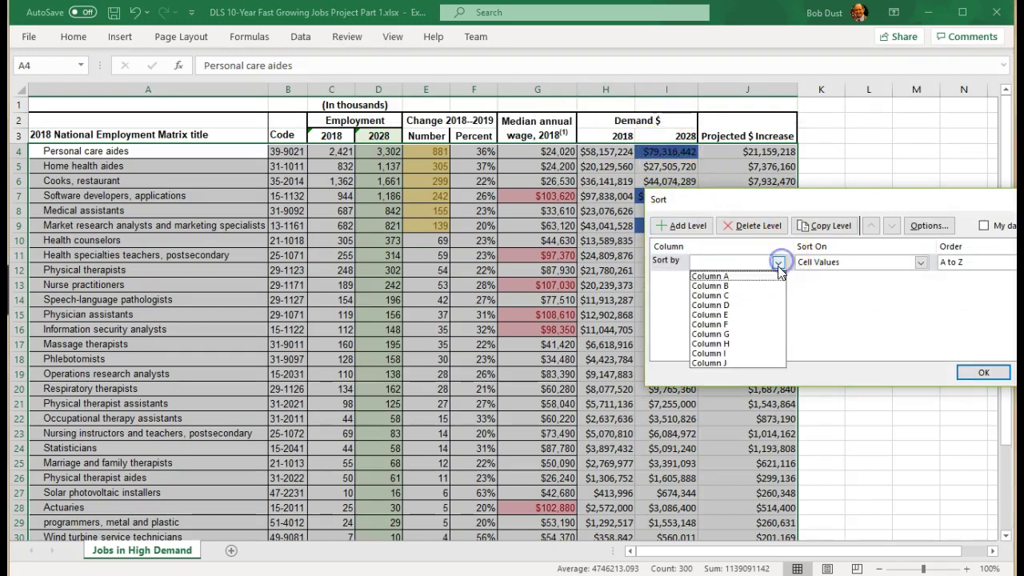
pyautogui.click(731, 352)
pyautogui.moveTo(862, 199); pyautogui.dragTo(713, 188)
pyautogui.click(919, 251)
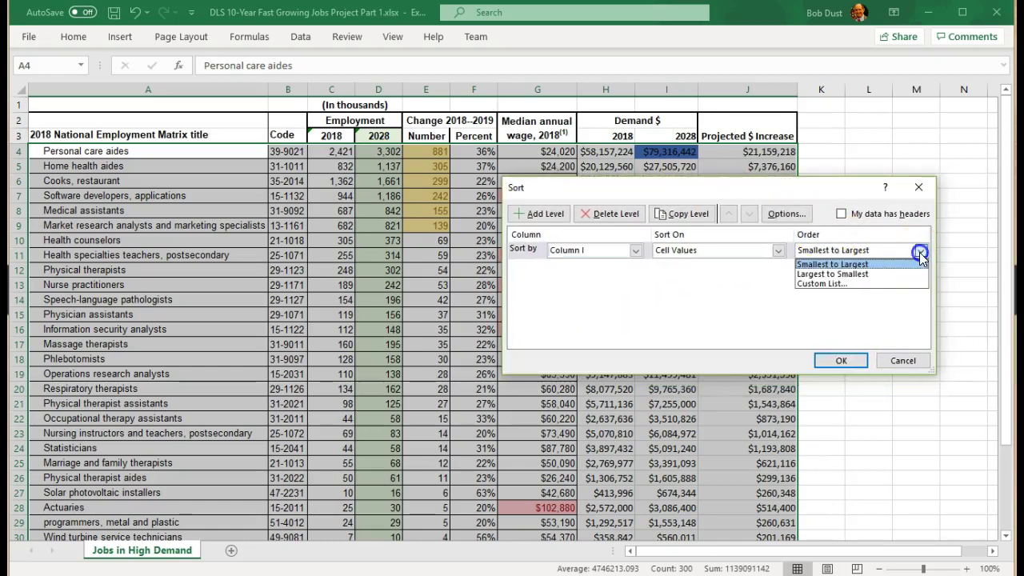
pyautogui.click(833, 273)
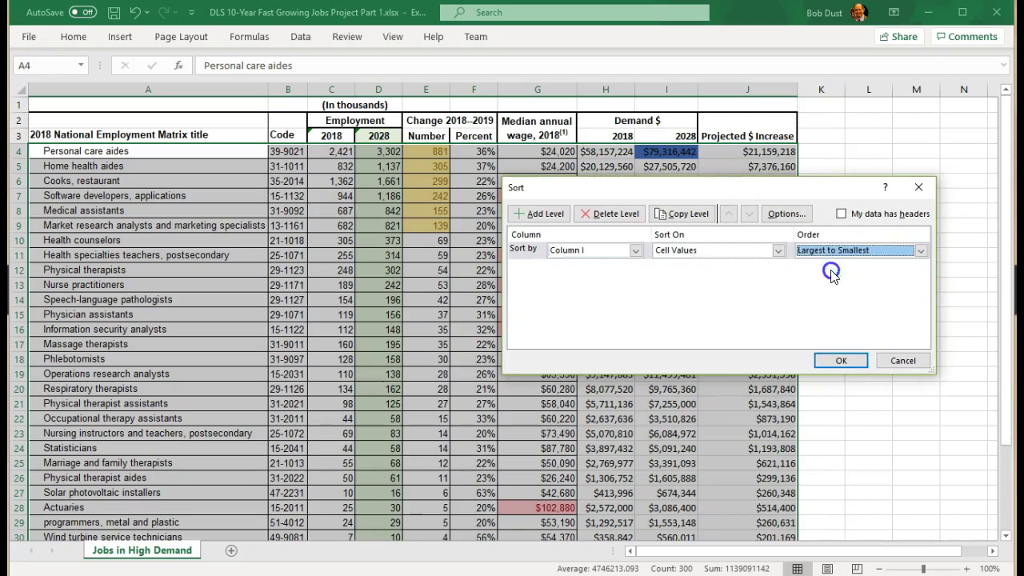
pyautogui.click(834, 361)
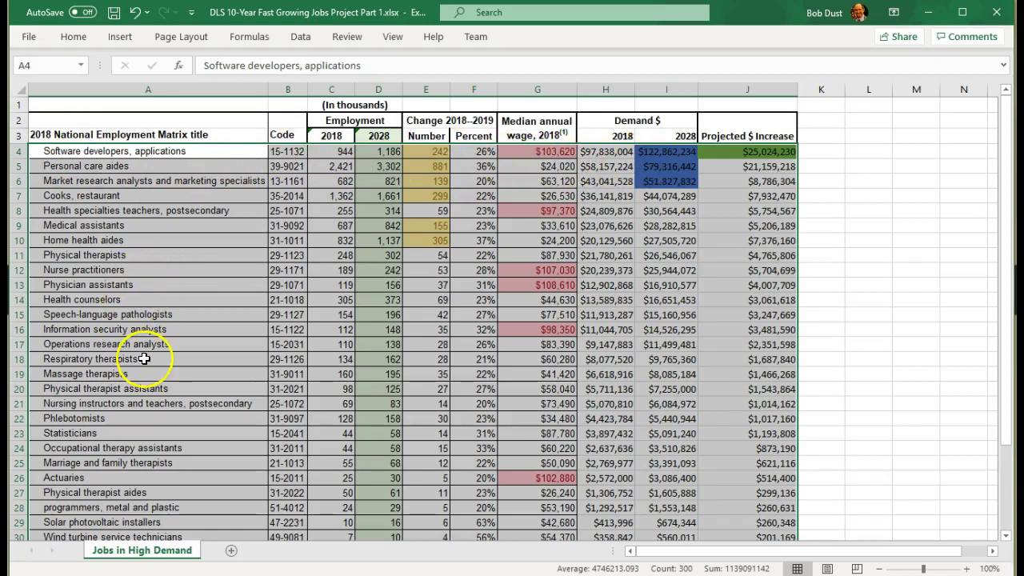
pyautogui.scroll(-3, 165, 359)
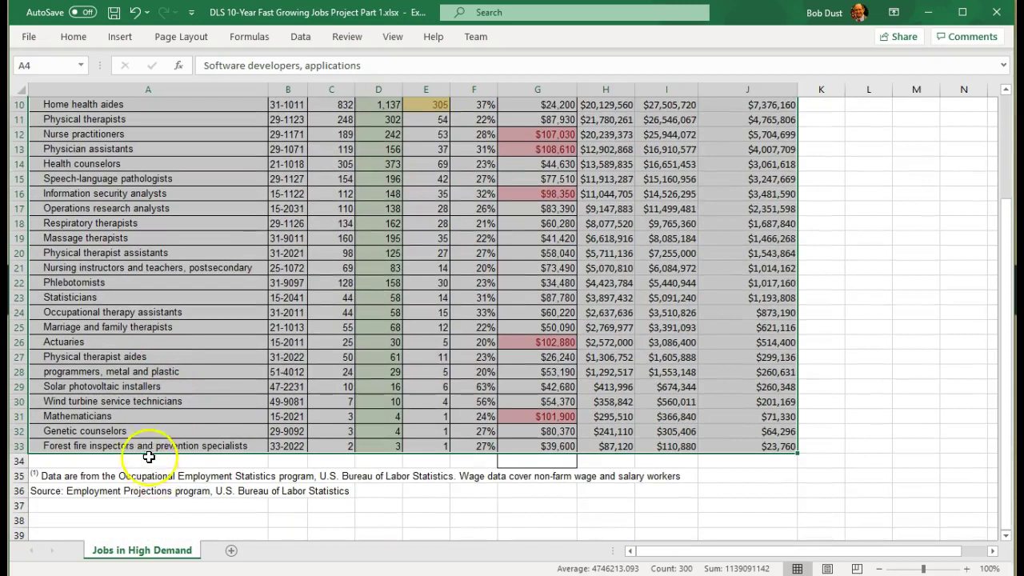
pyautogui.scroll(3, 162, 435)
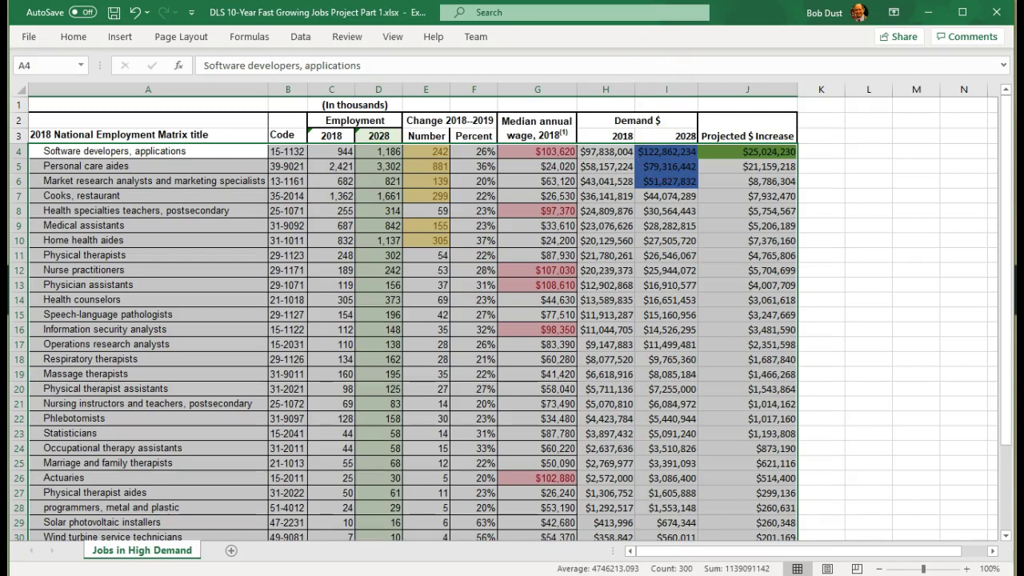
# Change the fill of the greater-than-50000000 conditional formatting rule on the 2028 demand cells I4:I33 to the lightest blue
pyautogui.hotkey('alt', 'Tab')
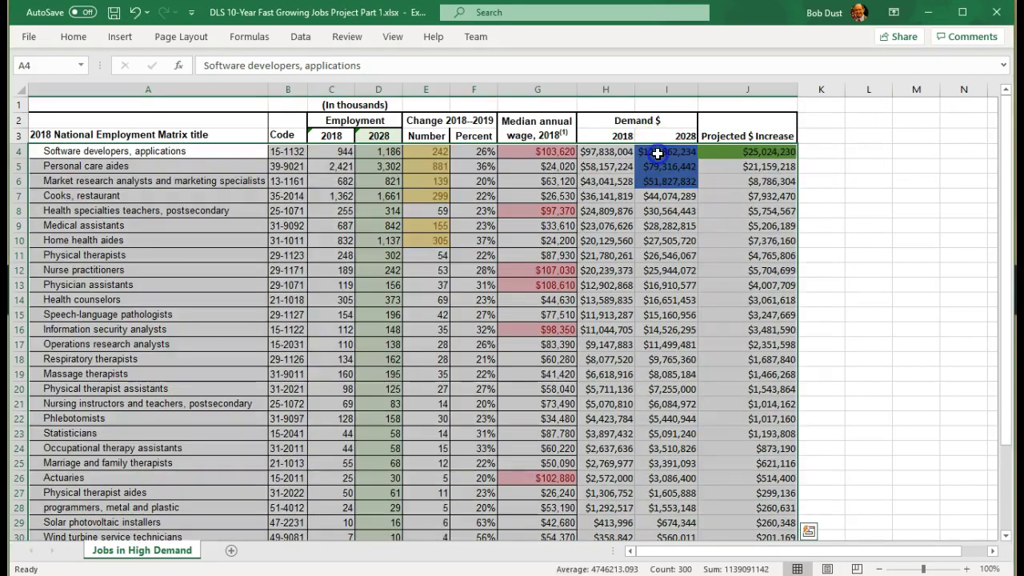
pyautogui.click(657, 153)
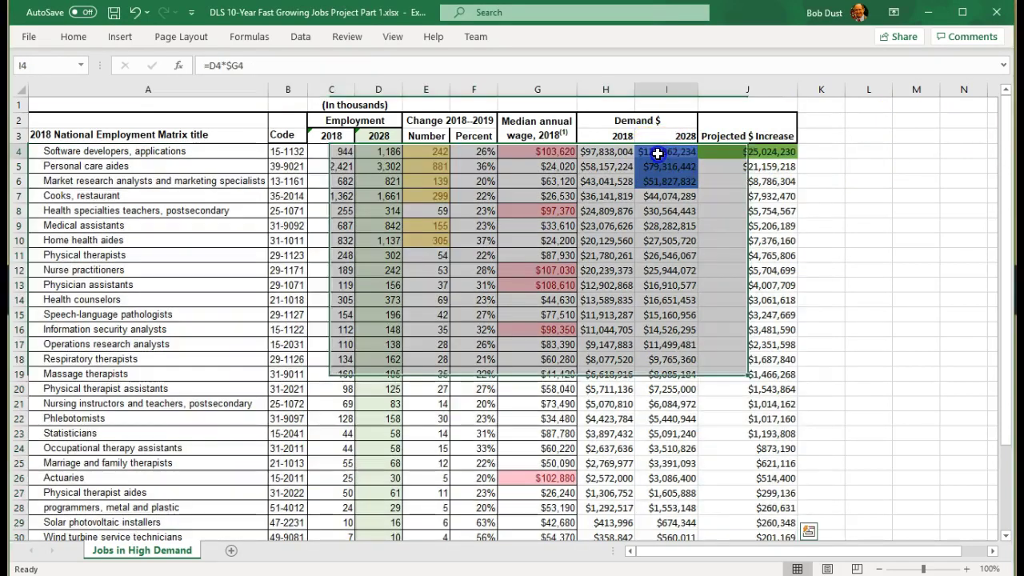
pyautogui.scroll(-2, 680, 308)
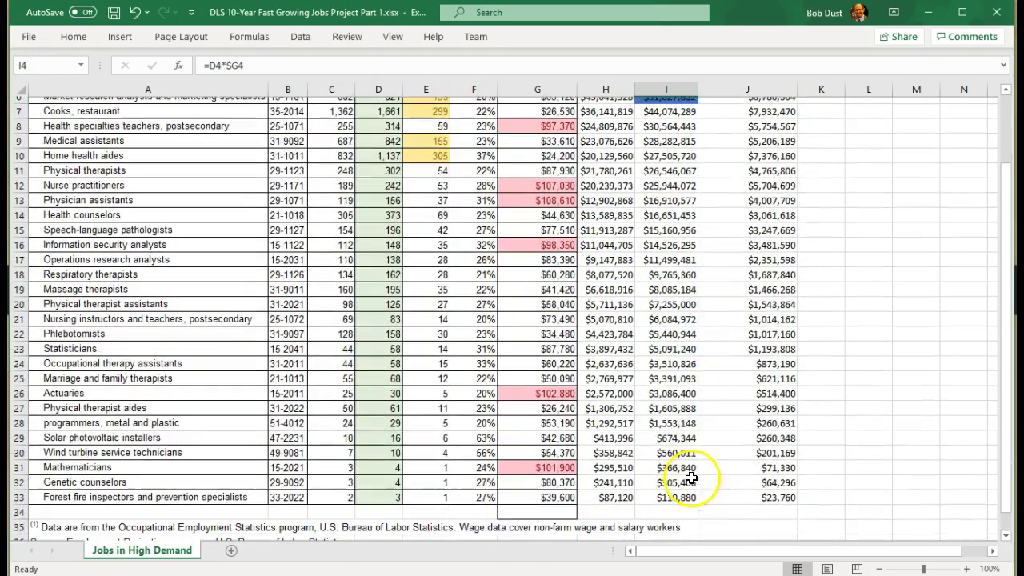
pyautogui.click(681, 490)
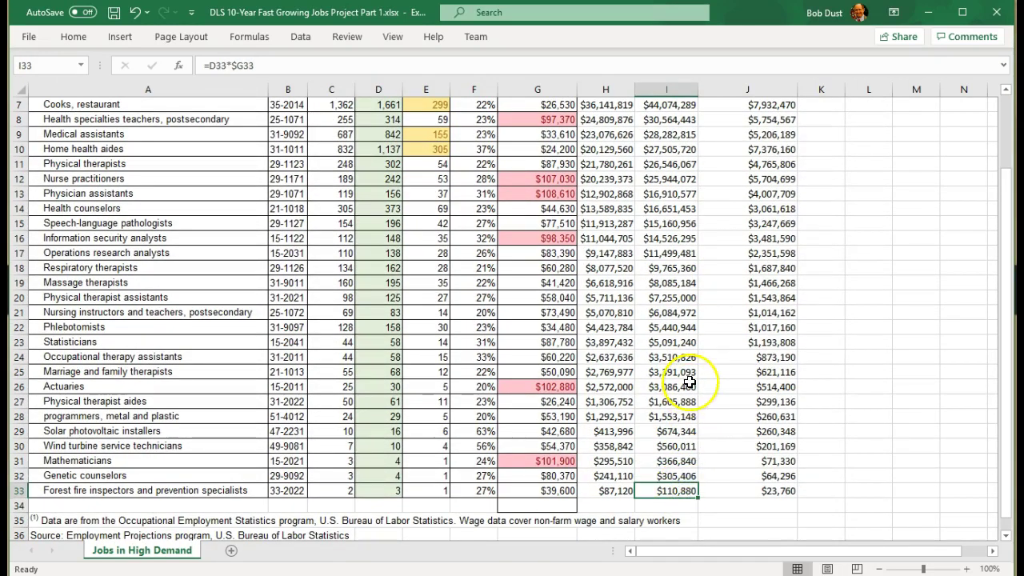
pyautogui.scroll(2, 699, 377)
pyautogui.keyDown('shift'); pyautogui.click(660, 151); pyautogui.keyUp('shift')
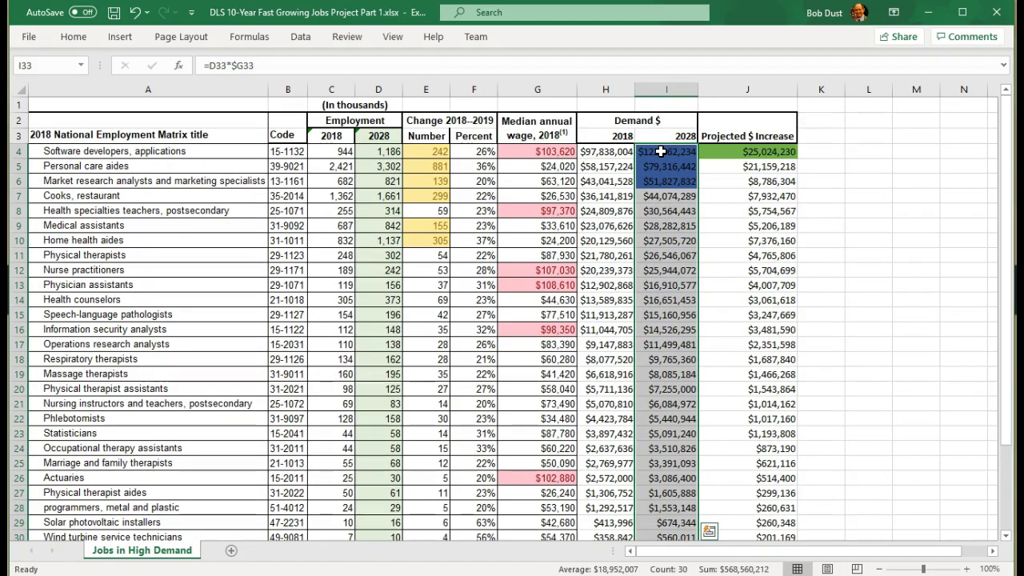
pyautogui.click(73, 37)
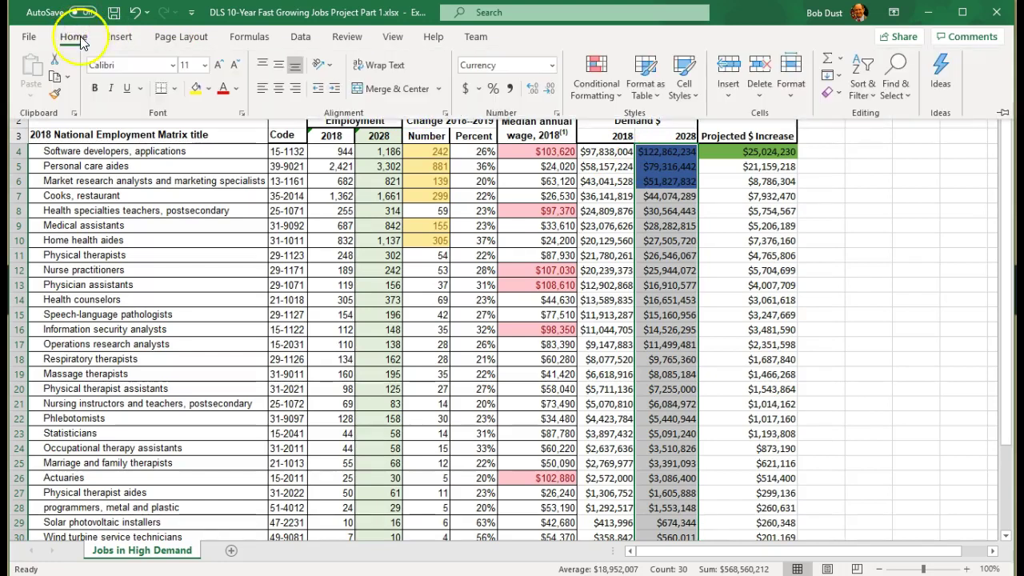
pyautogui.click(621, 93)
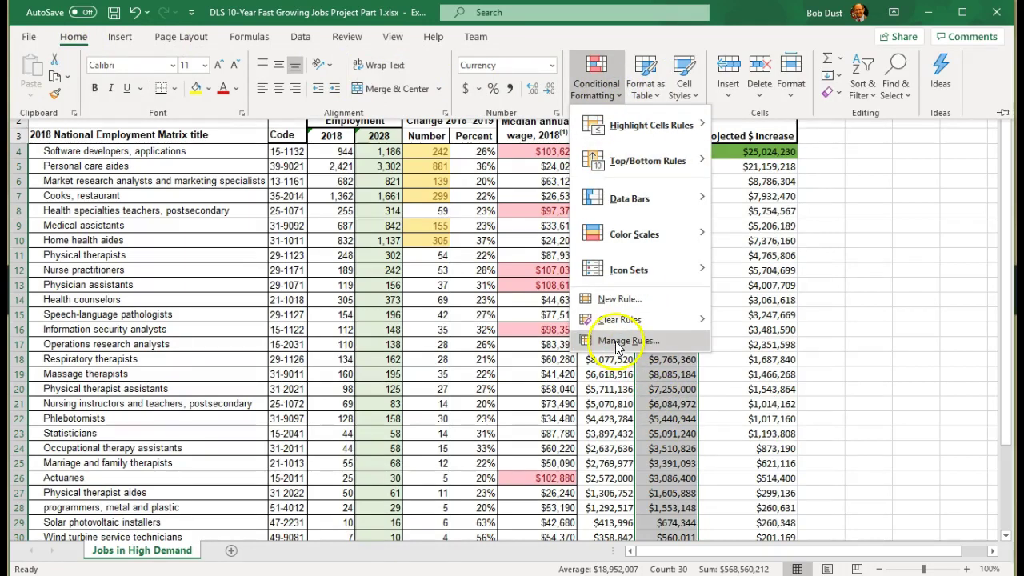
pyautogui.click(613, 340)
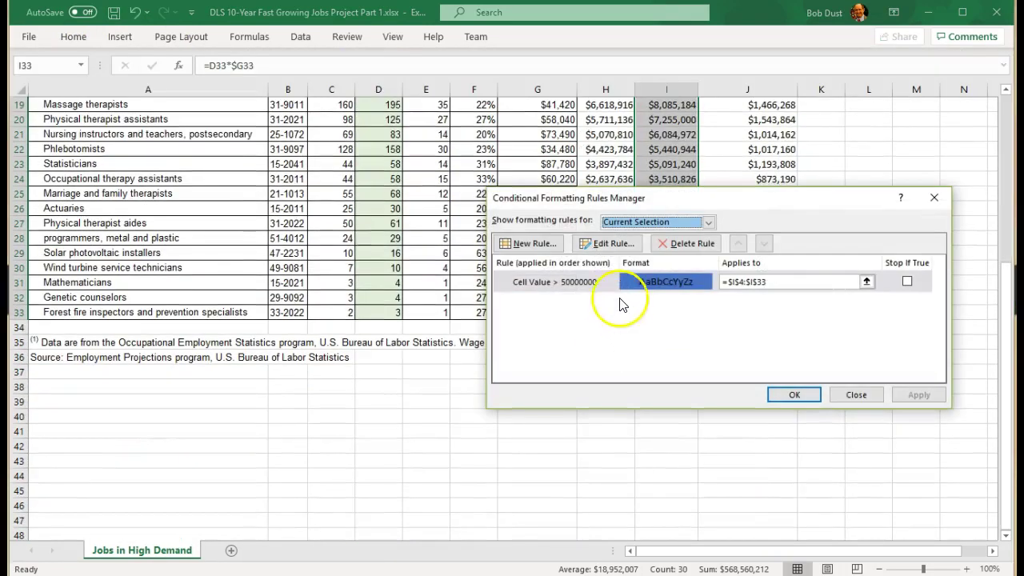
pyautogui.click(614, 244)
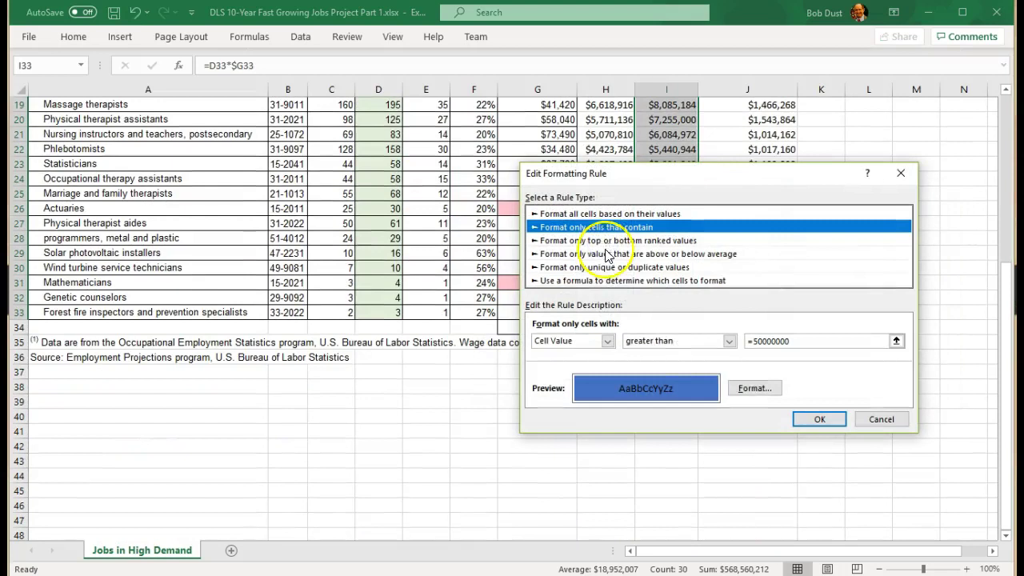
pyautogui.click(753, 389)
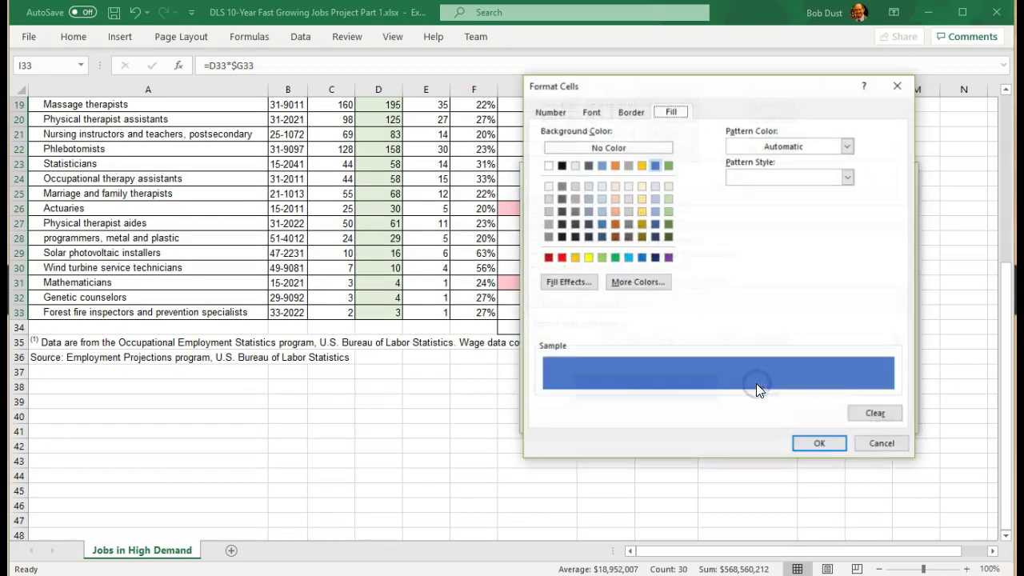
pyautogui.click(655, 186)
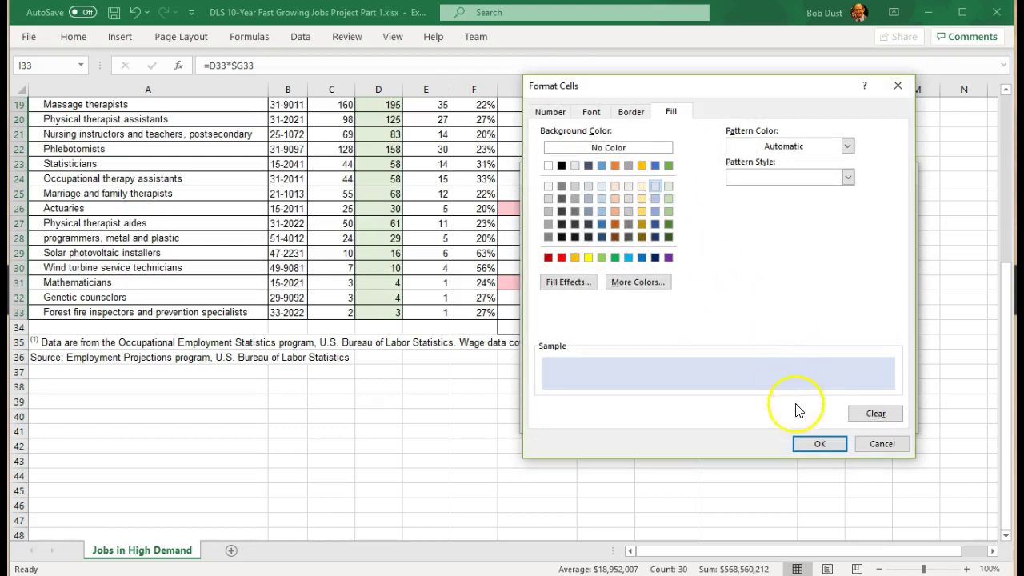
pyautogui.click(813, 446)
pyautogui.click(811, 419)
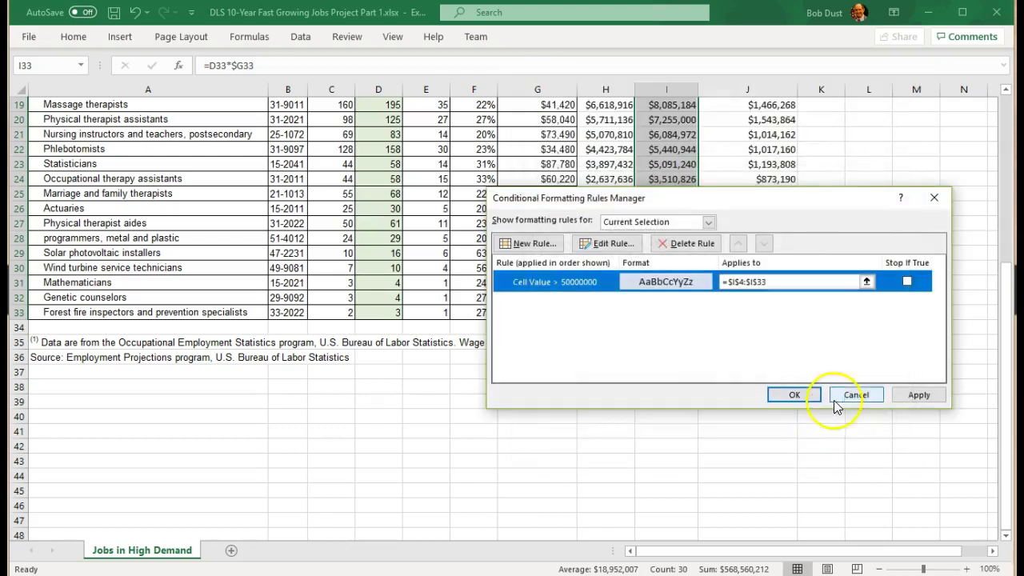
pyautogui.click(918, 394)
pyautogui.click(794, 394)
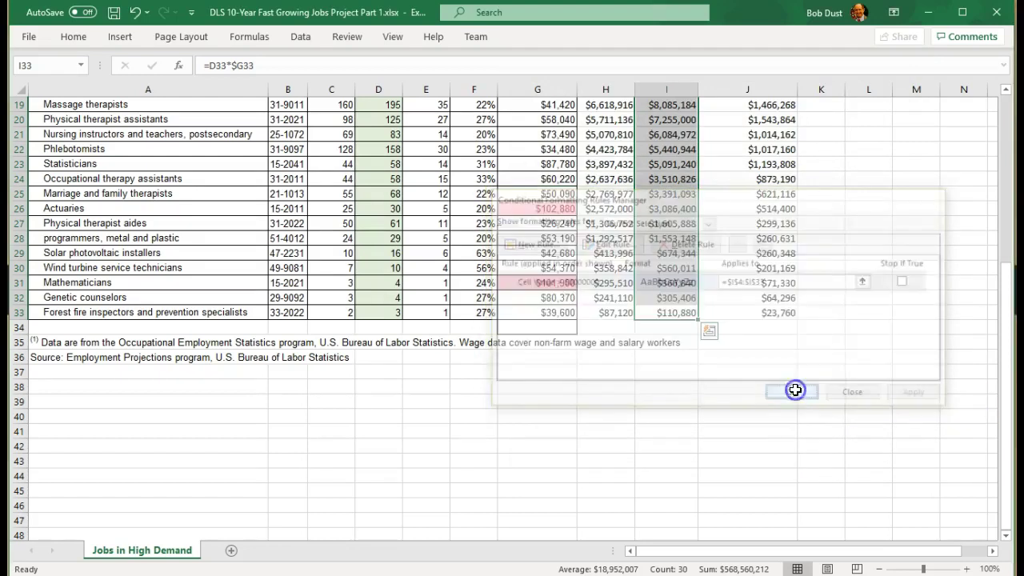
pyautogui.scroll(6, 852, 264)
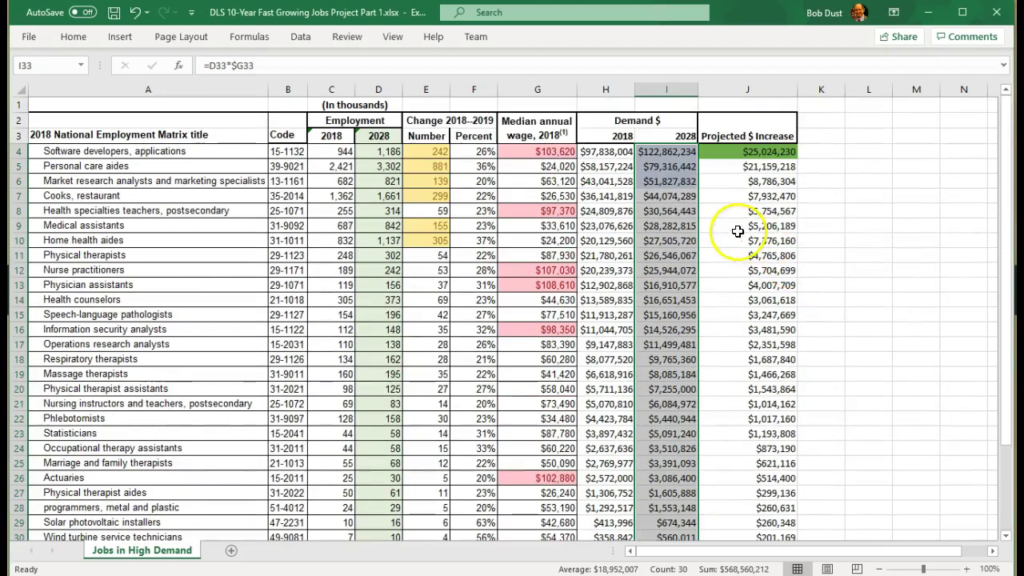
pyautogui.click(604, 152)
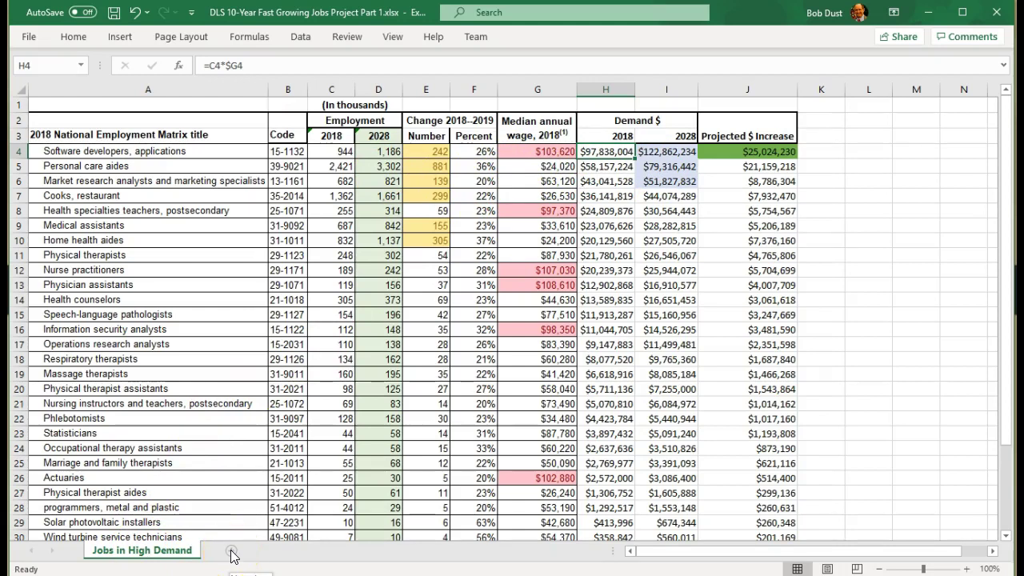
# Add a new worksheet after Jobs in High Demand and name it Charts
pyautogui.click(231, 551)
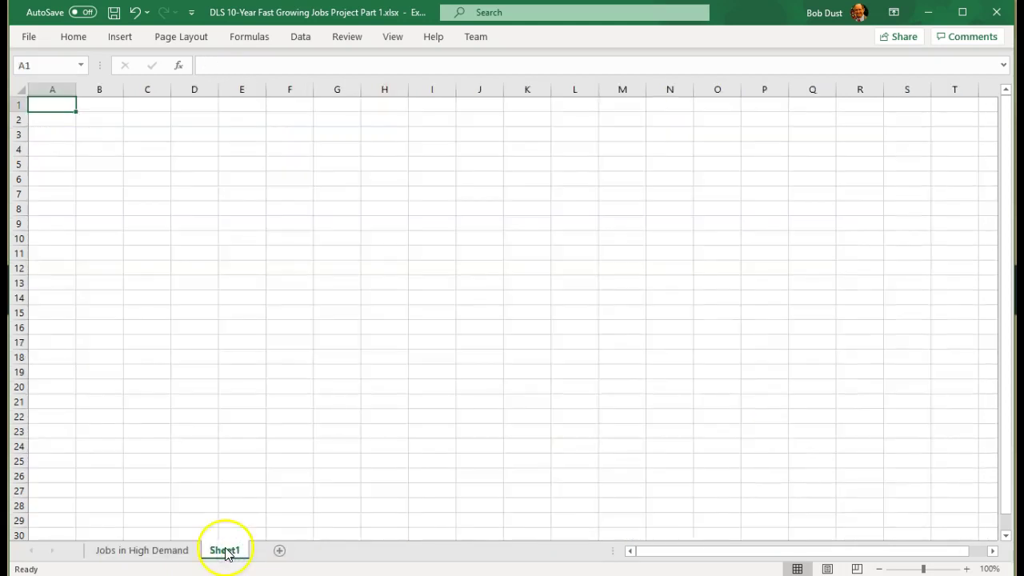
pyautogui.doubleClick(225, 550)
pyautogui.write('d')
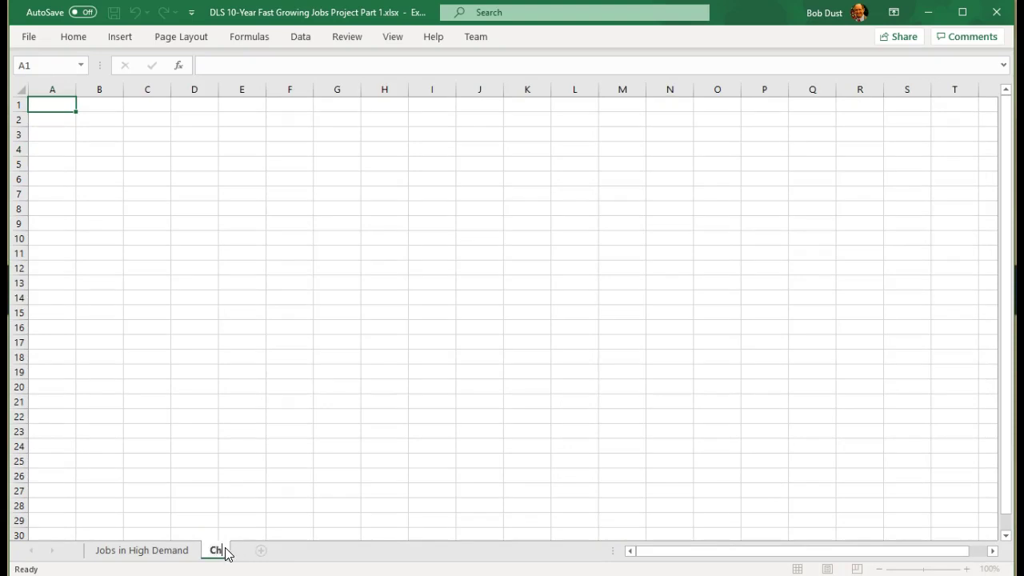
pyautogui.write('harts')
pyautogui.press('Return')
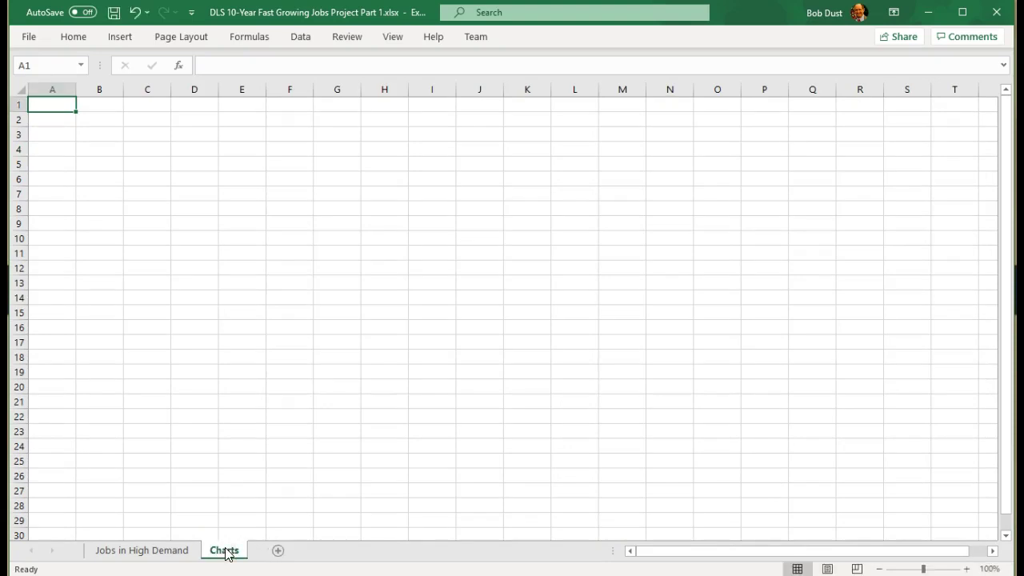
# Insert a 3-D clustered column chart of the top ten jobs in A4:A13 against their 2028 demand in I4:I13 on Jobs in High Demand
pyautogui.click(130, 551)
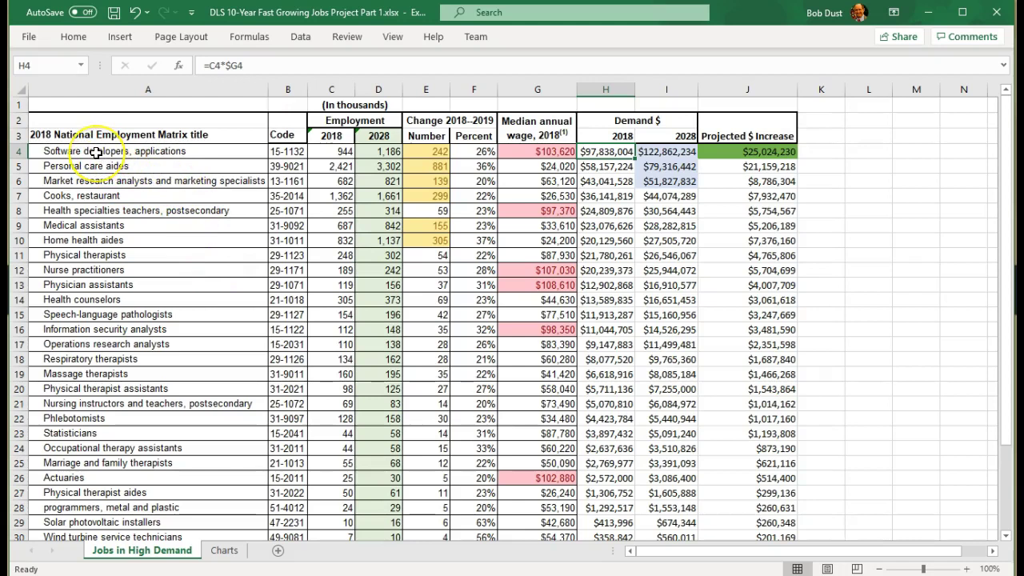
pyautogui.click(96, 152)
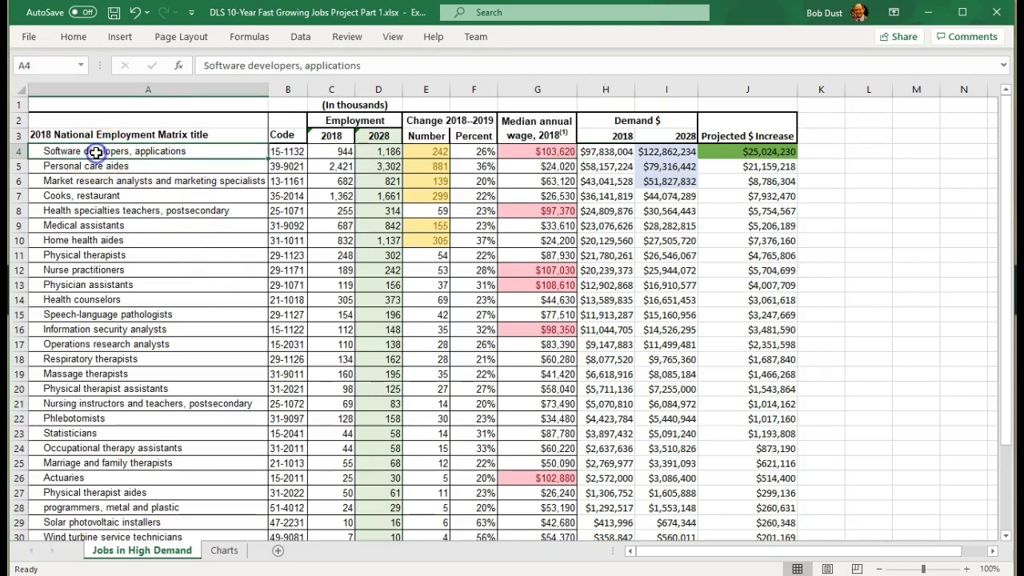
pyautogui.keyDown('shift'); pyautogui.click(74, 286); pyautogui.keyUp('shift')
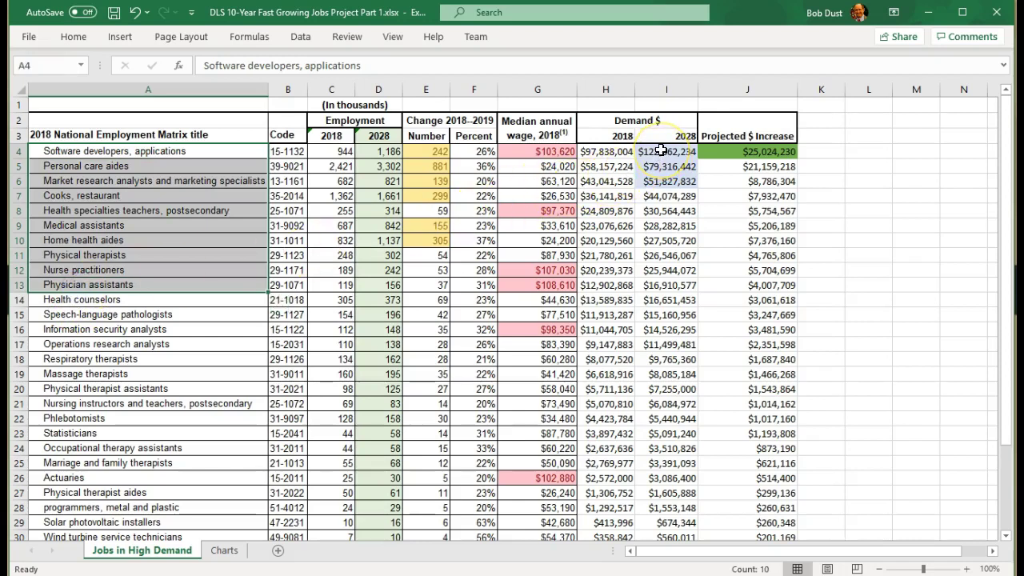
pyautogui.moveTo(661, 151); pyautogui.dragTo(667, 283)
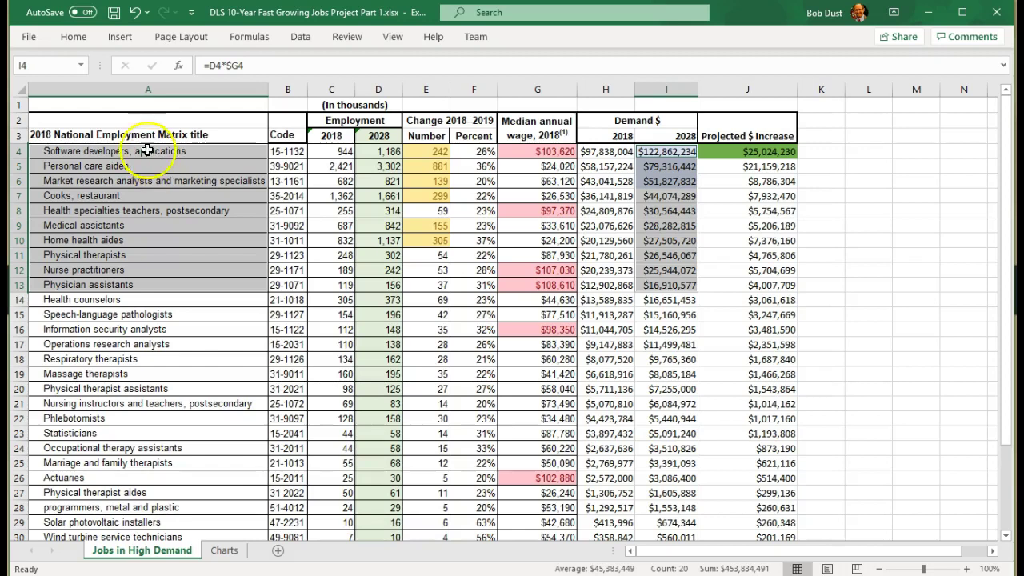
pyautogui.click(120, 38)
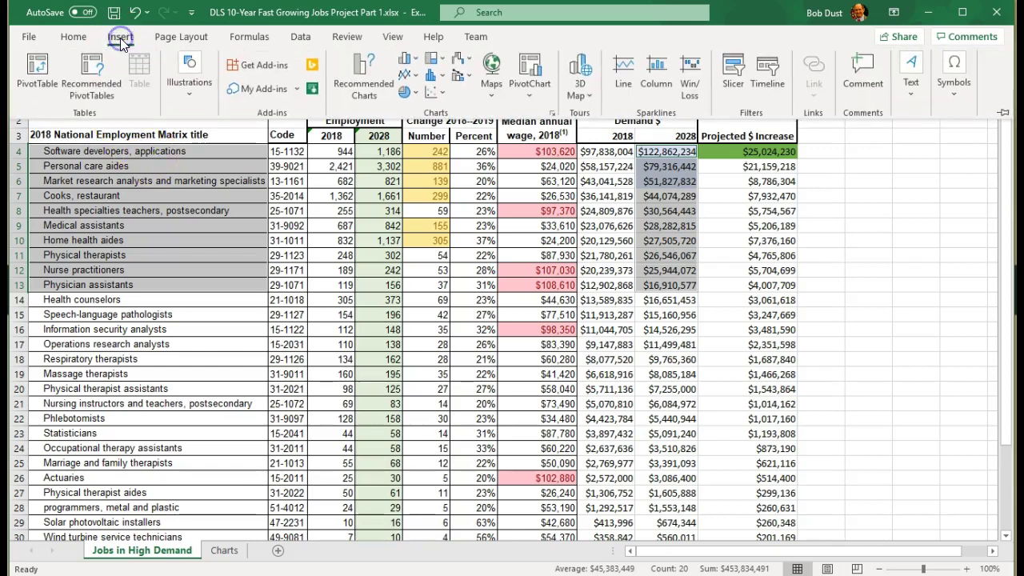
pyautogui.click(415, 64)
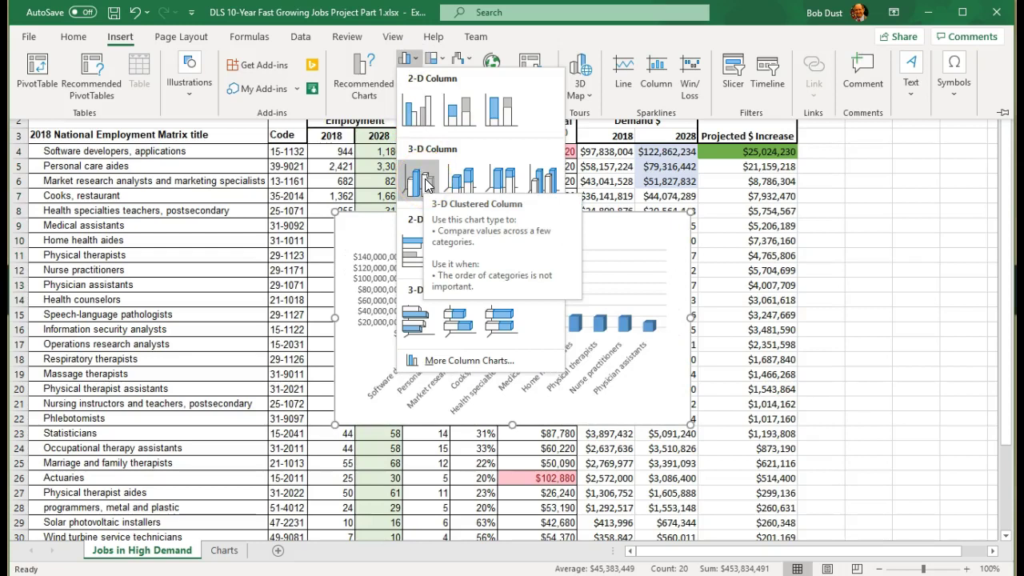
pyautogui.click(425, 182)
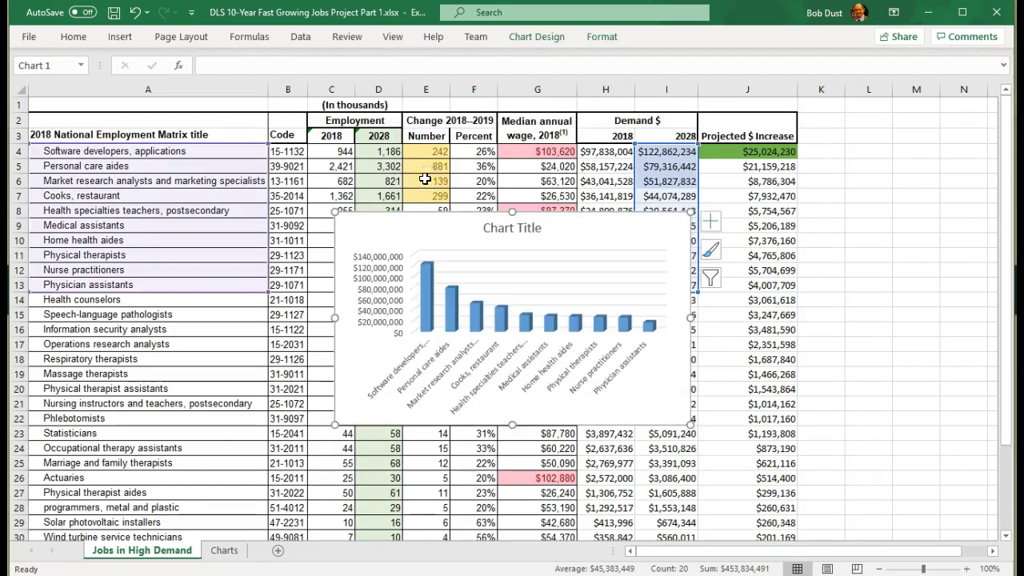
# Move the column chart from Jobs in High Demand to the Charts sheet as an embedded object
pyautogui.click(428, 233)
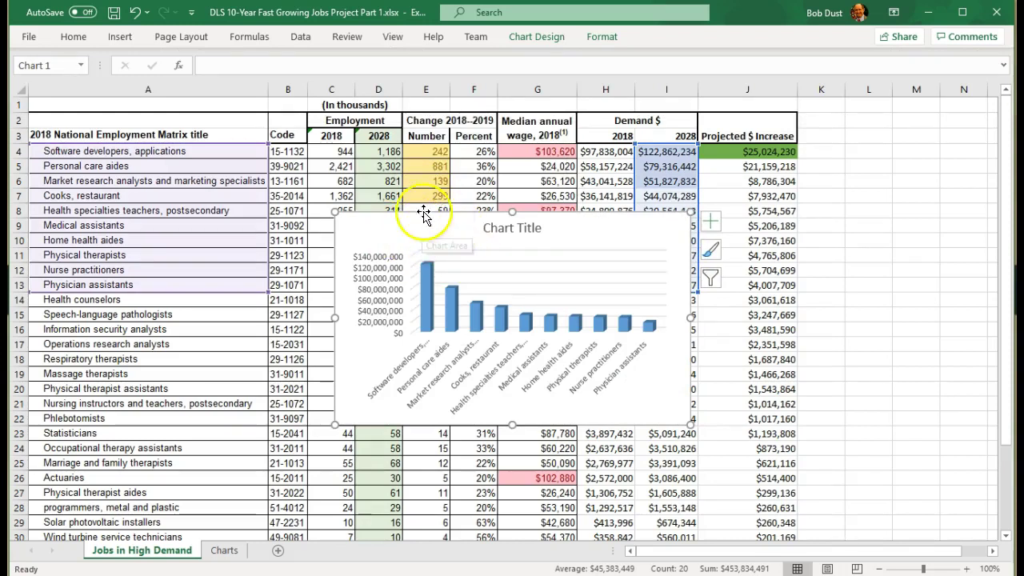
pyautogui.rightClick(370, 226)
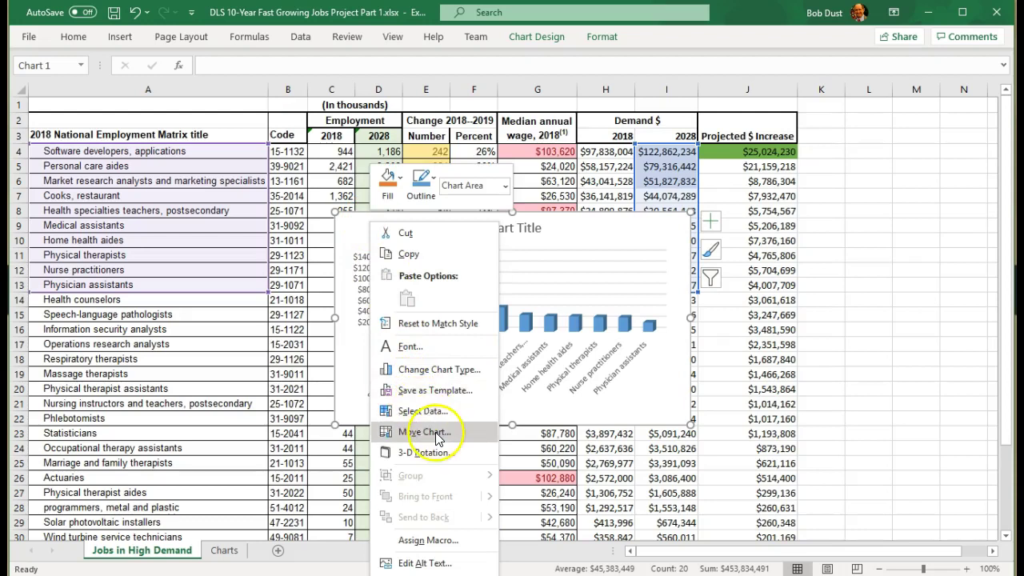
pyautogui.click(436, 432)
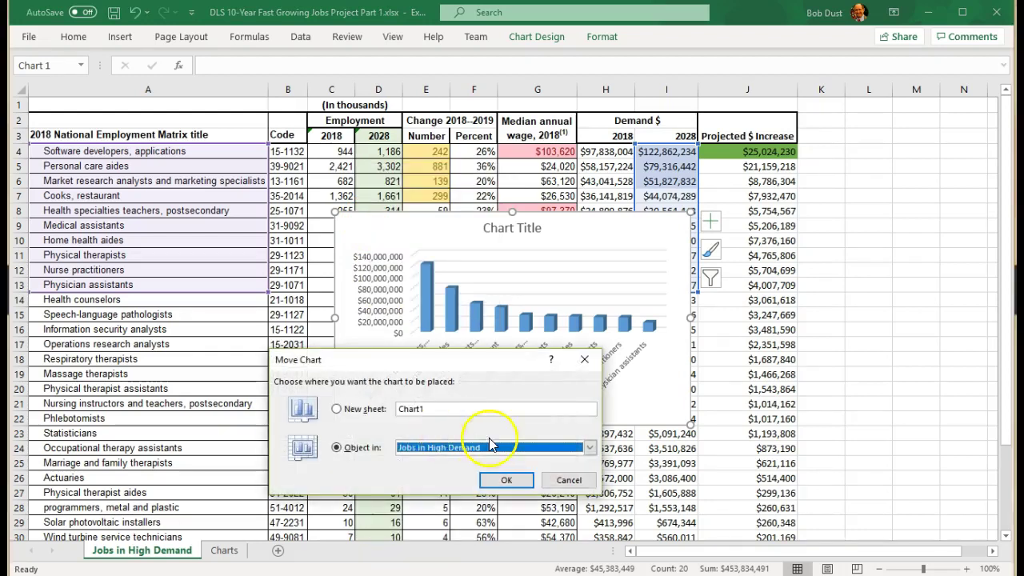
pyautogui.click(590, 447)
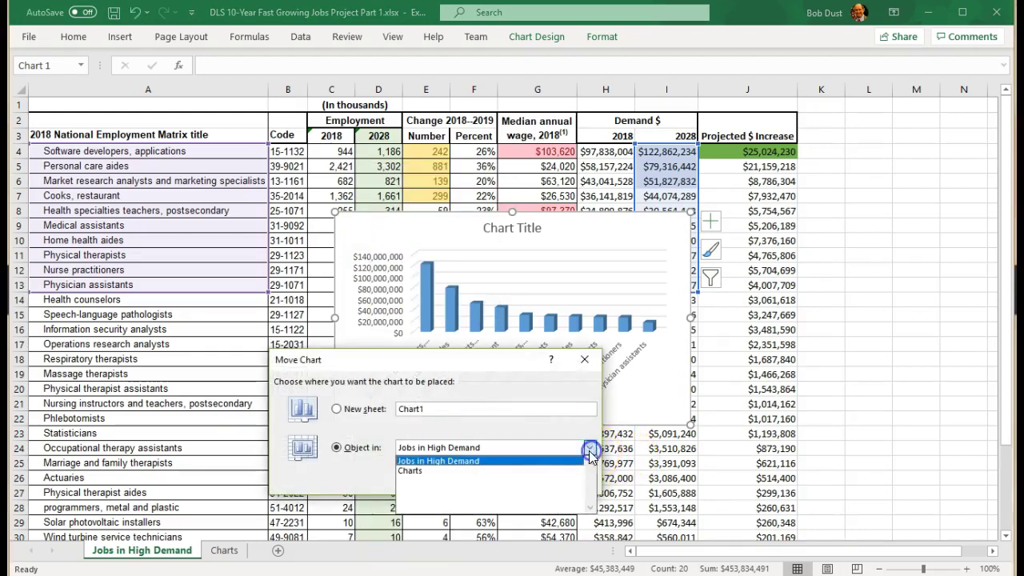
pyautogui.click(474, 470)
pyautogui.click(502, 480)
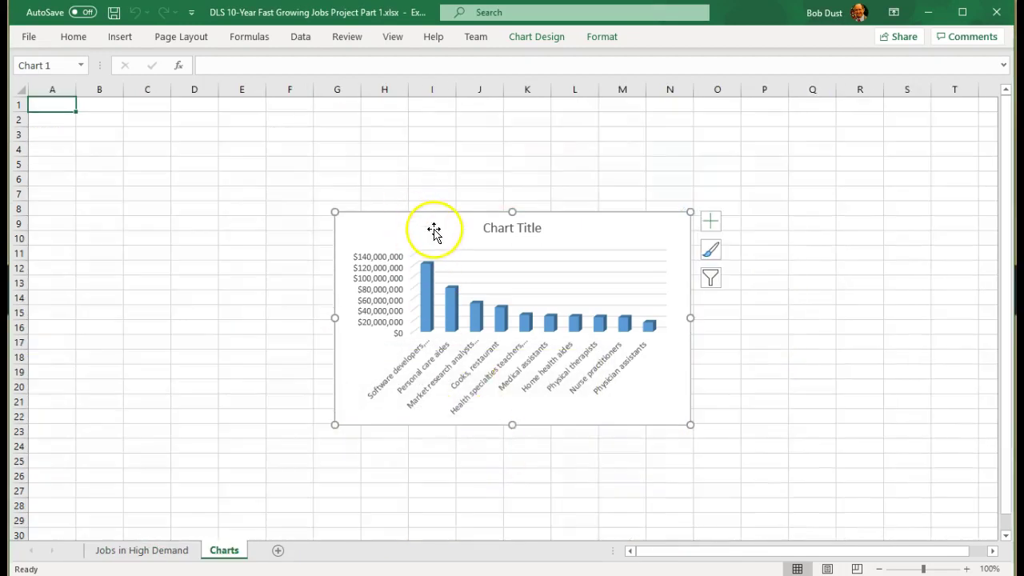
# Reposition the column chart to start at row 2 across columns A to H, and stretch it down to row 28
pyautogui.moveTo(435, 224); pyautogui.dragTo(147, 126)
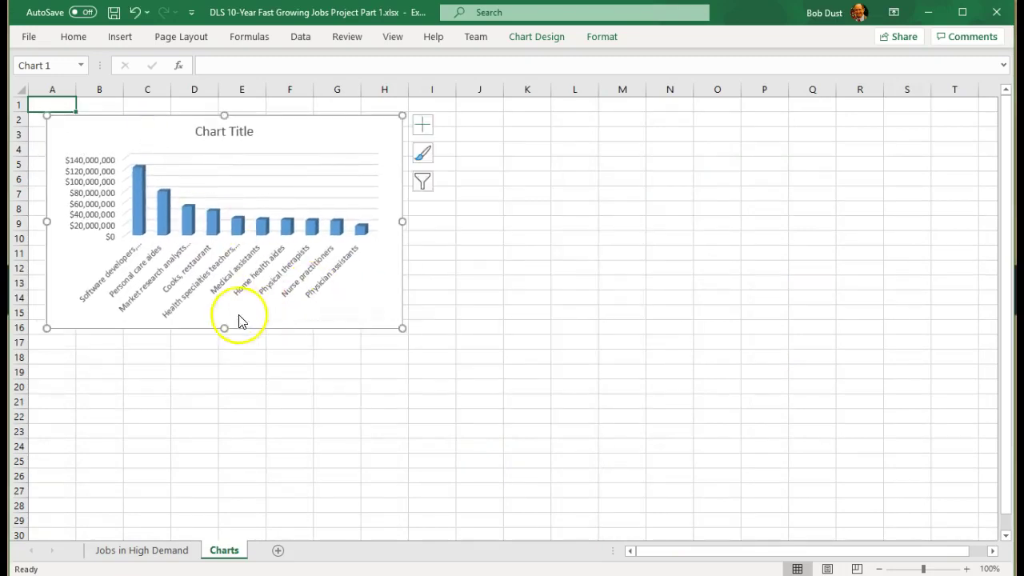
pyautogui.moveTo(224, 328); pyautogui.dragTo(221, 513)
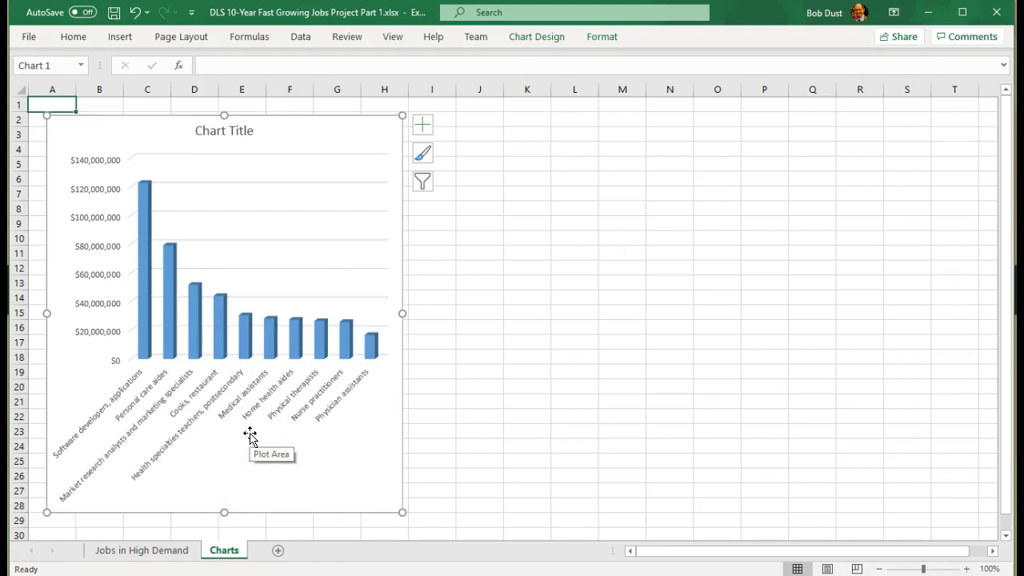
# Replace the column chart's placeholder title with "Jobs in Highest Demand"
pyautogui.doubleClick(217, 132)
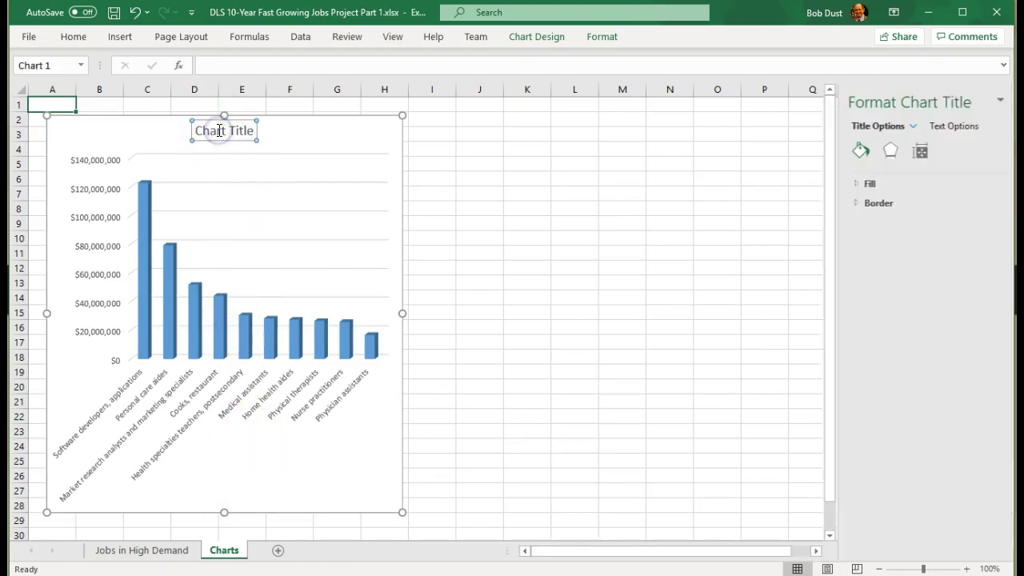
pyautogui.doubleClick(217, 132)
pyautogui.doubleClick(218, 132)
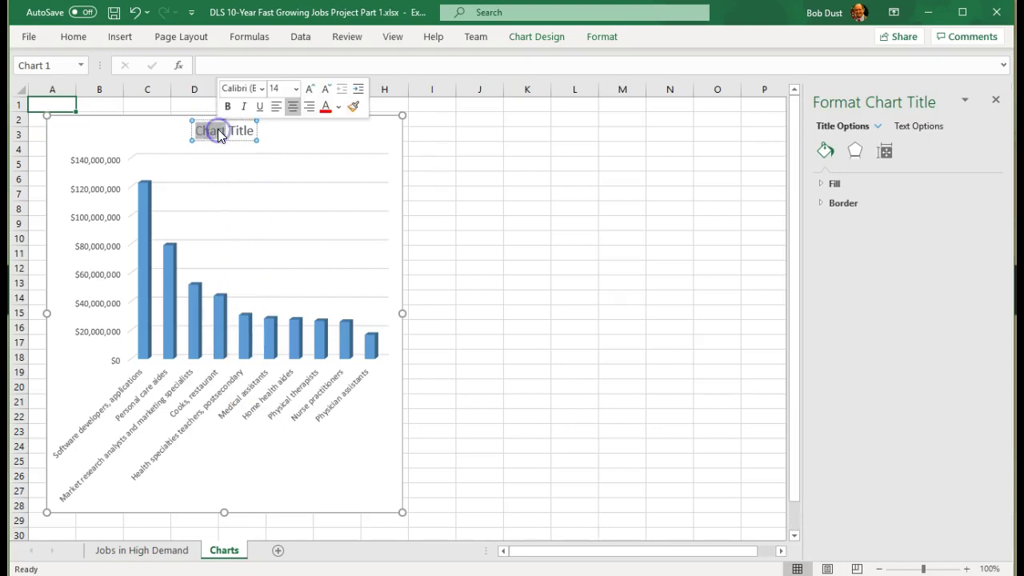
pyautogui.click(218, 132)
pyautogui.doubleClick(218, 131)
pyautogui.doubleClick(218, 132)
pyautogui.tripleClick(228, 135)
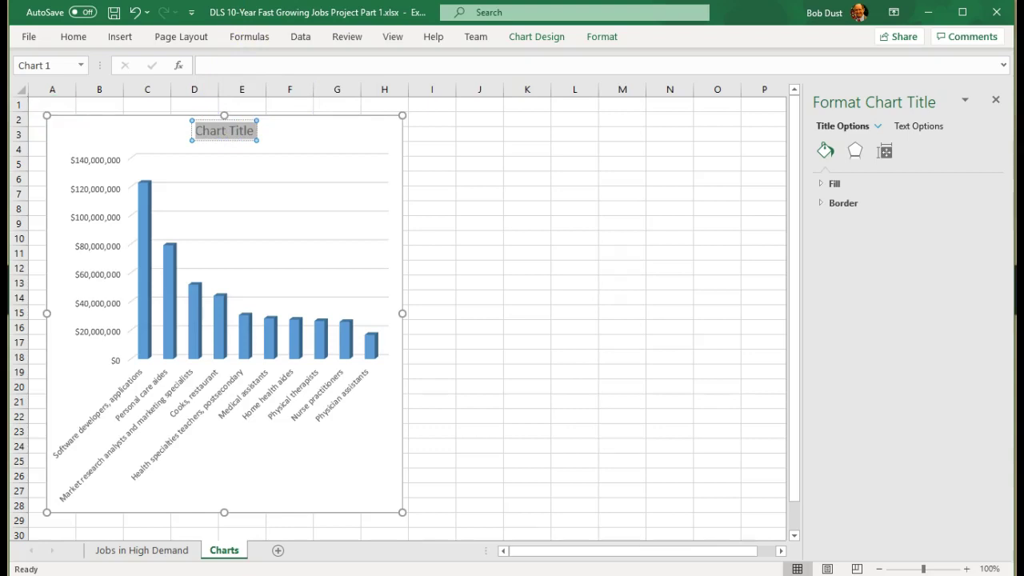
pyautogui.write('Jobs in')
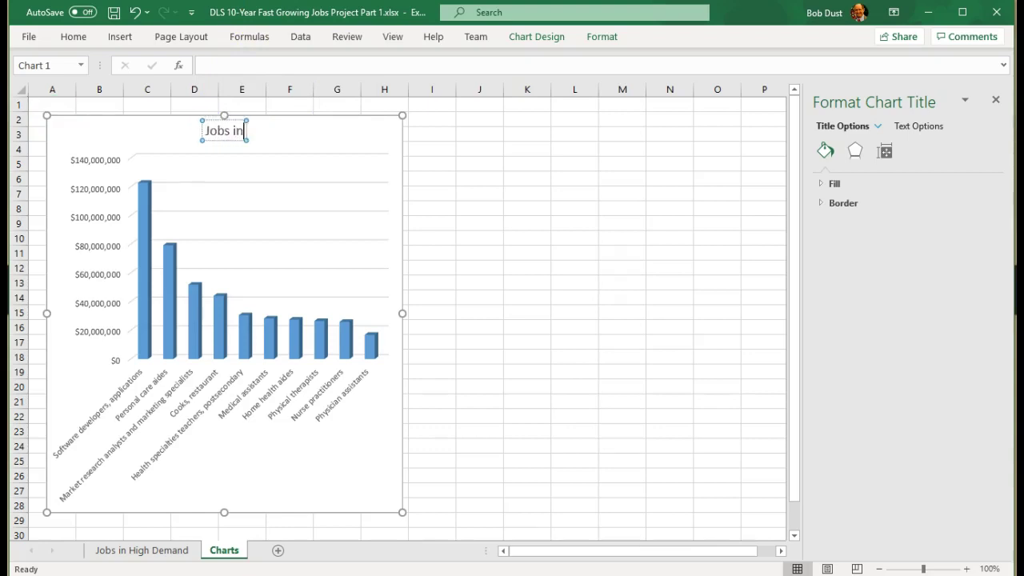
pyautogui.write(' Highe')
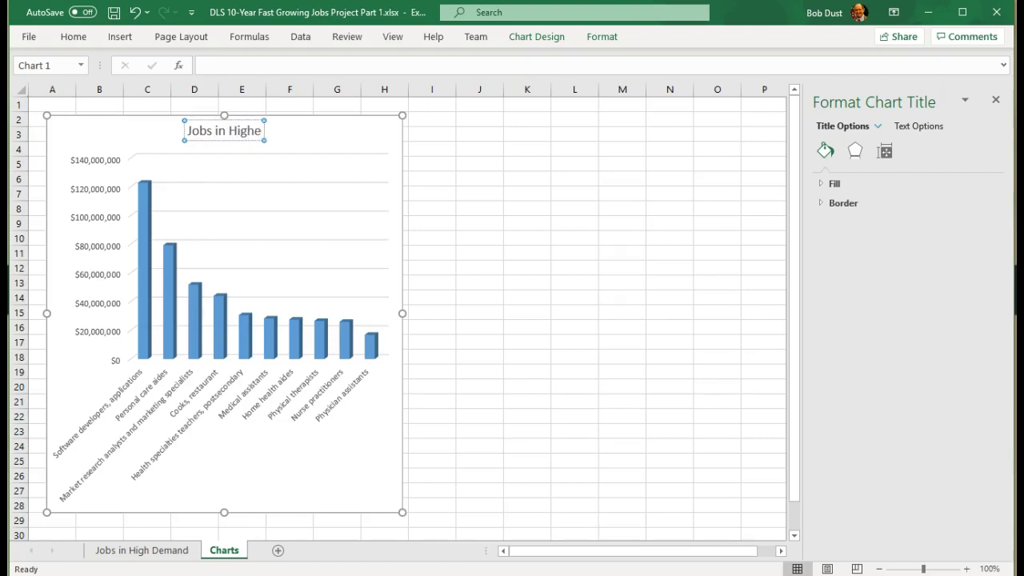
pyautogui.write('st Demand')
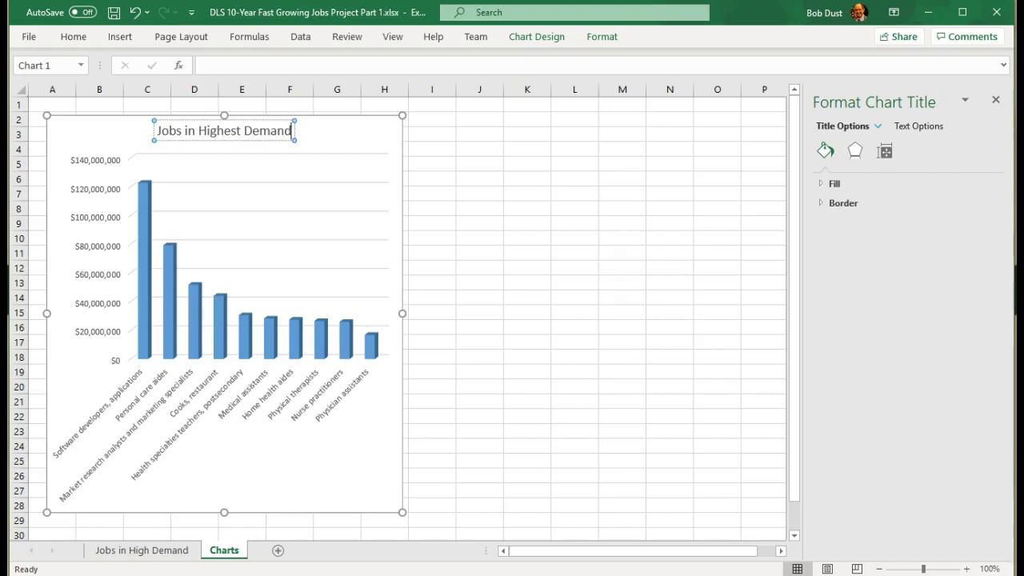
# Add the lines "Total $ Value by 2028" and "($000)" below the first line of the column chart's title
pyautogui.press('Return')
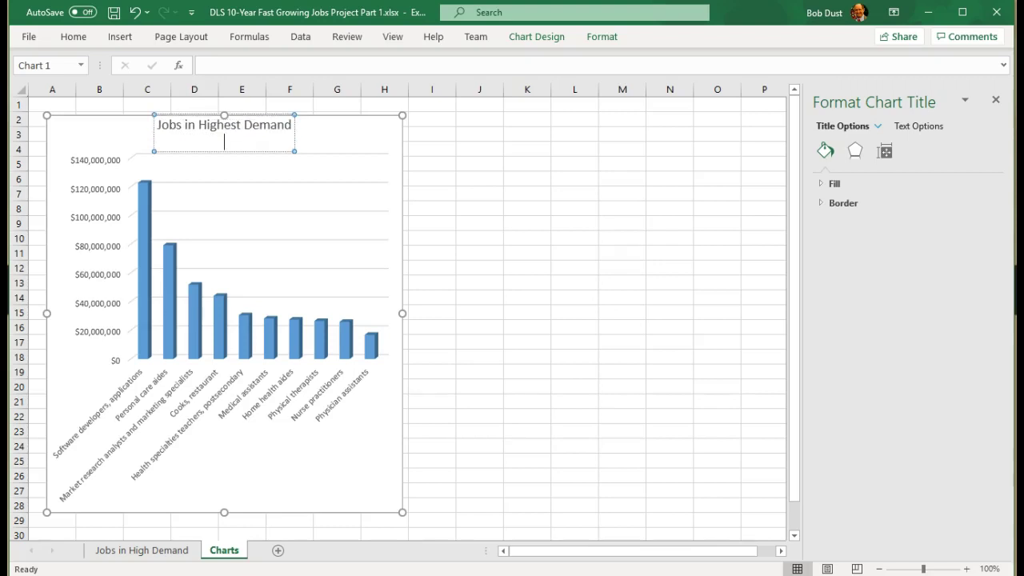
pyautogui.write('Total $ Value by 2028')
pyautogui.press('Return')
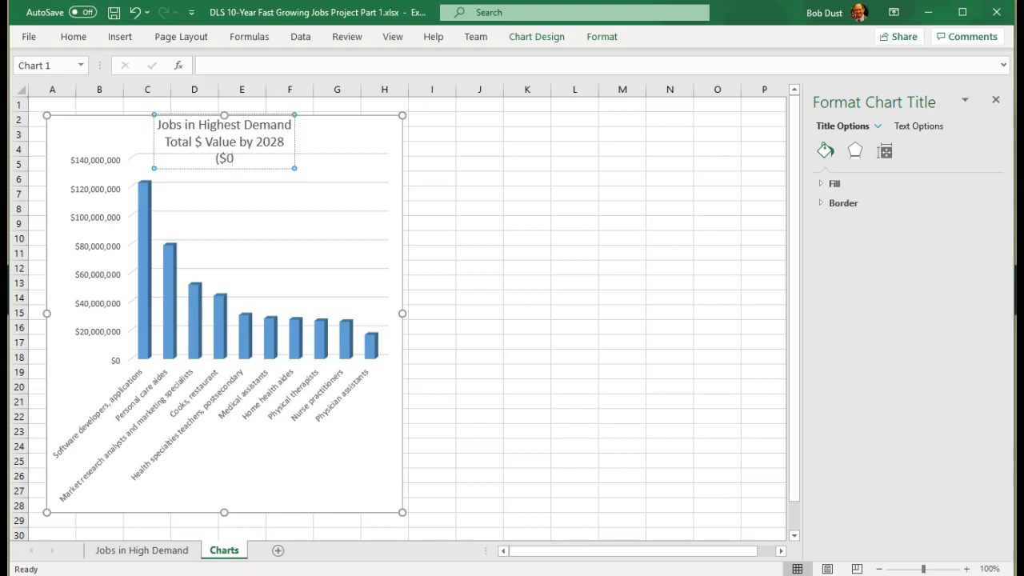
pyautogui.write('($000)')
pyautogui.press('Return')
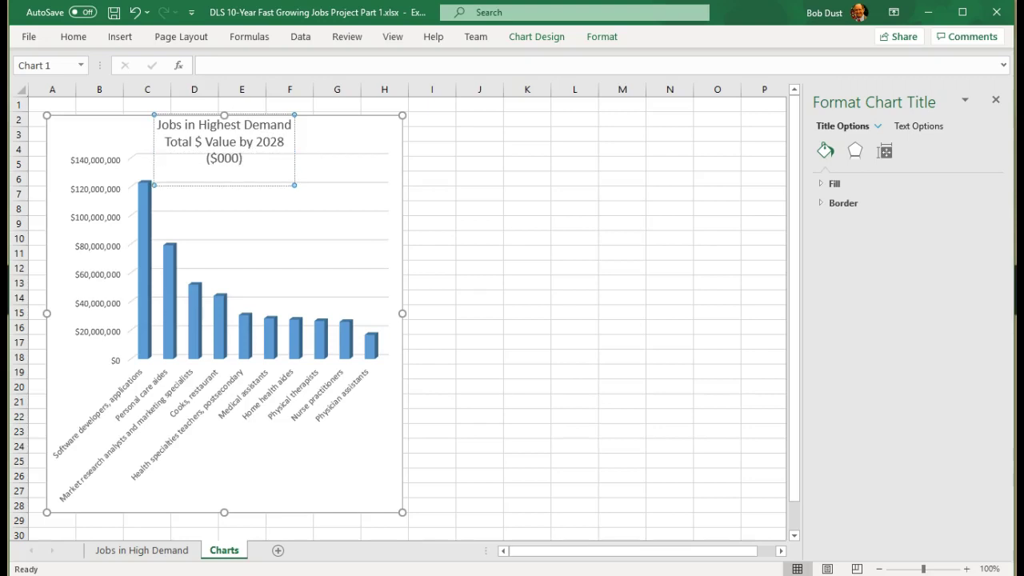
pyautogui.press('BackSpace')
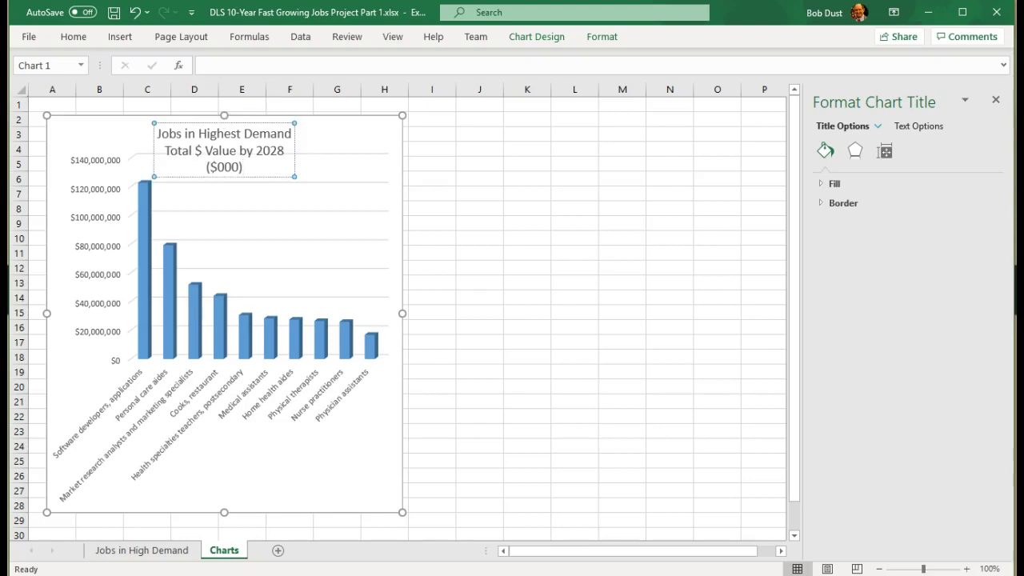
pyautogui.click(332, 133)
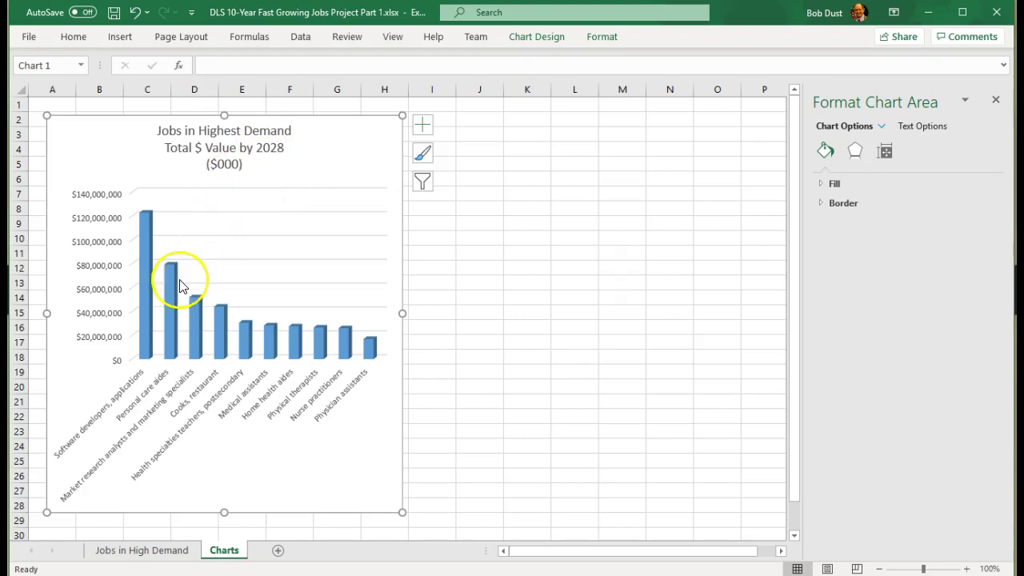
pyautogui.click(65, 445)
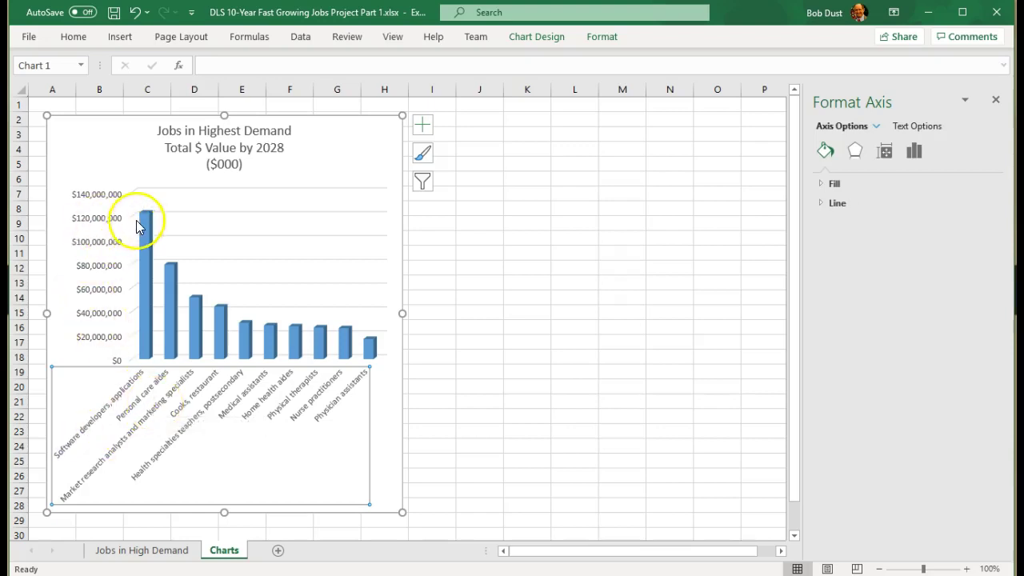
pyautogui.moveTo(144, 224)
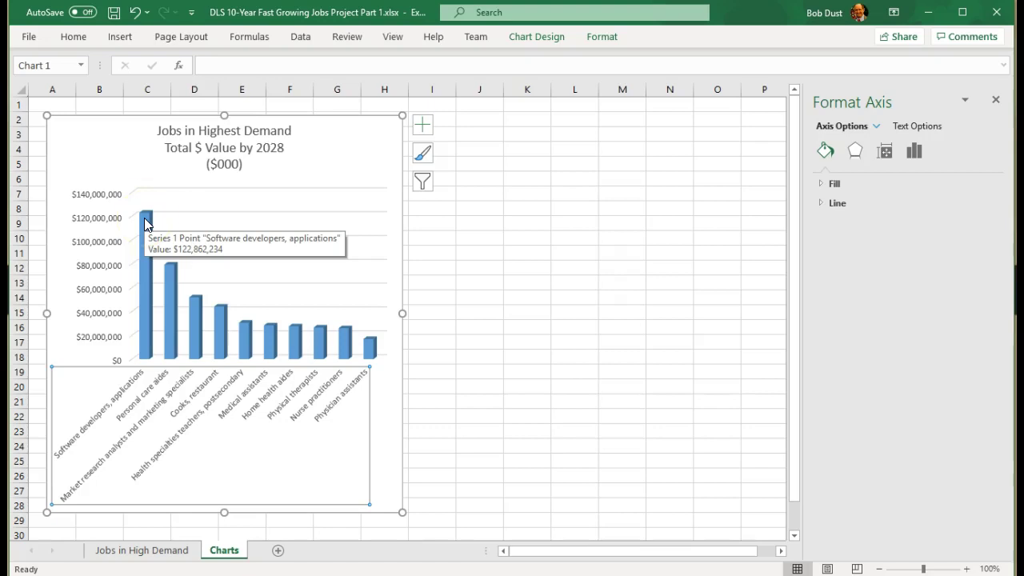
pyautogui.click(82, 169)
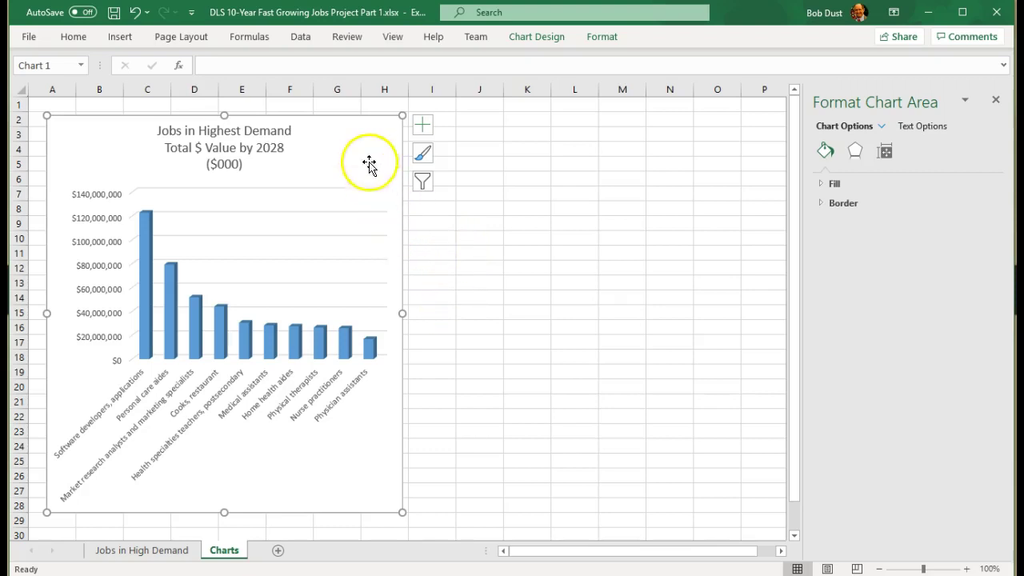
pyautogui.click(432, 212)
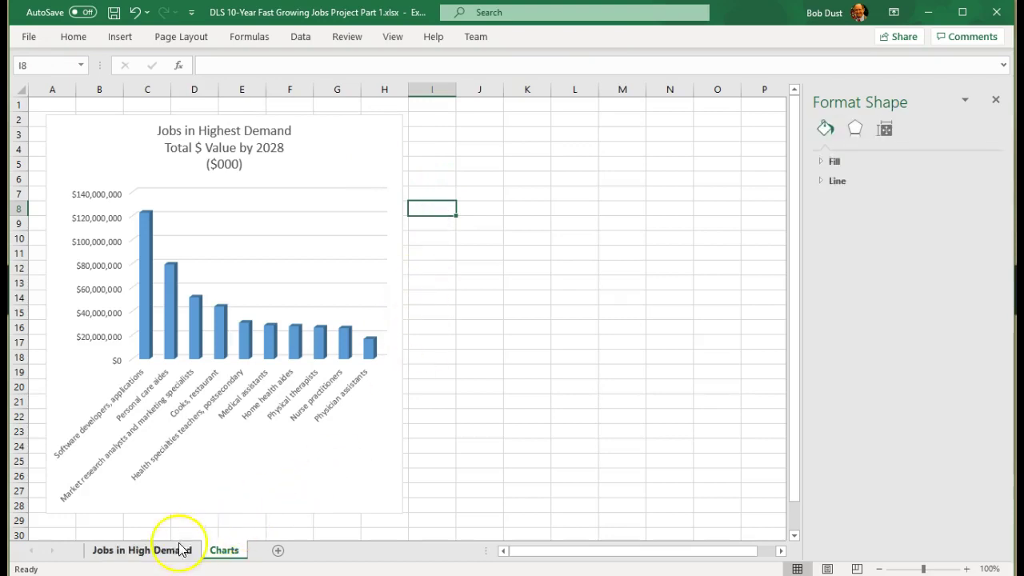
# Insert a 3-D pie chart on Jobs in High Demand from the job titles in A4:A8 and the 2028 demand values in I4:I8
pyautogui.click(128, 552)
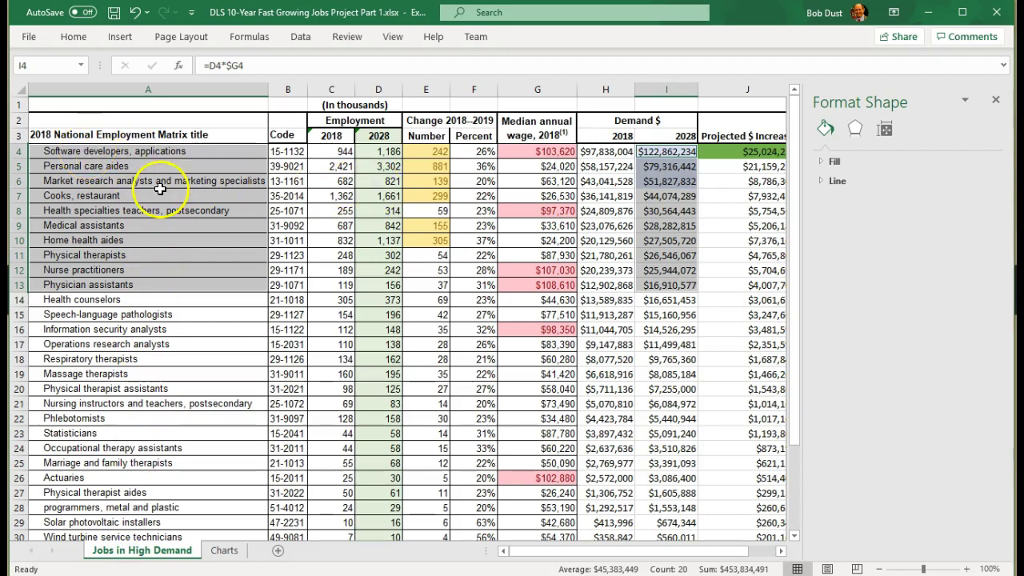
pyautogui.click(110, 151)
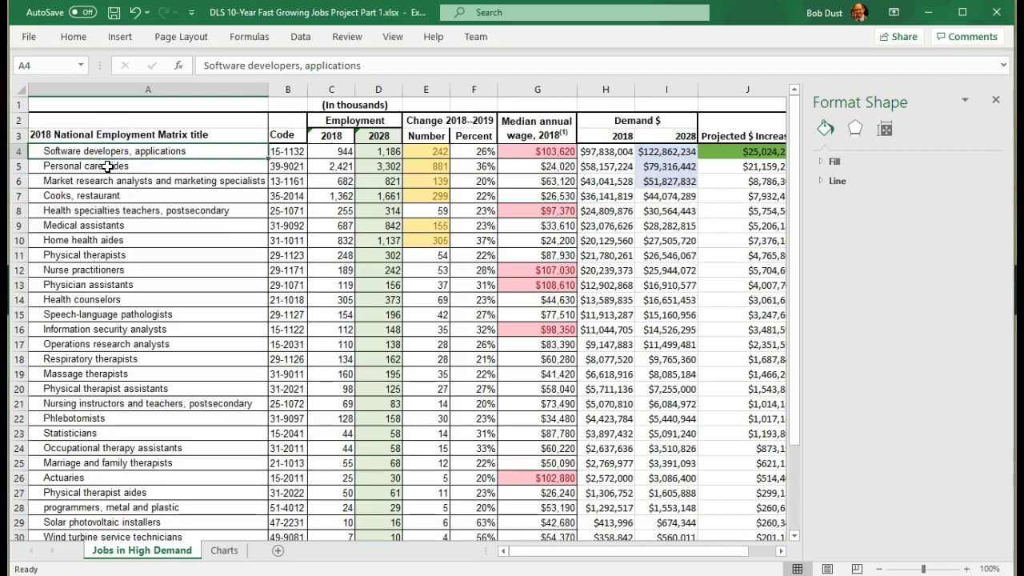
pyautogui.keyDown('shift'); pyautogui.click(103, 211); pyautogui.keyUp('shift')
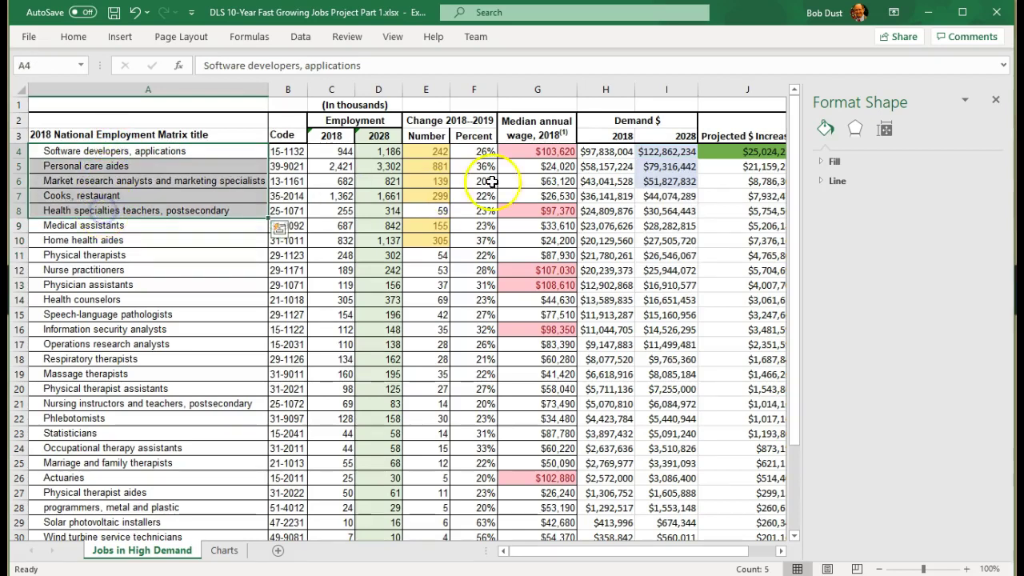
pyautogui.moveTo(655, 154); pyautogui.dragTo(658, 212)
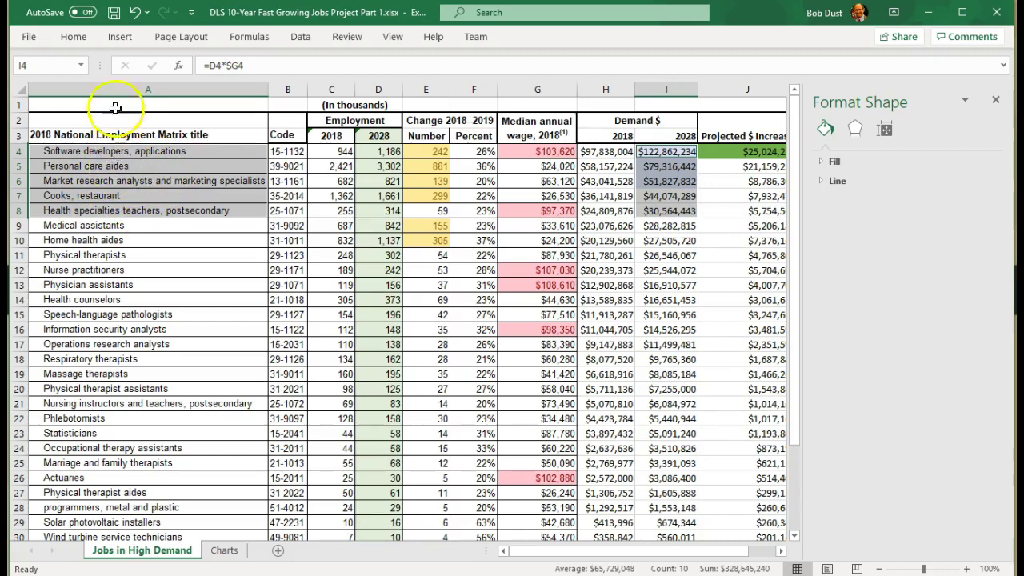
pyautogui.click(120, 37)
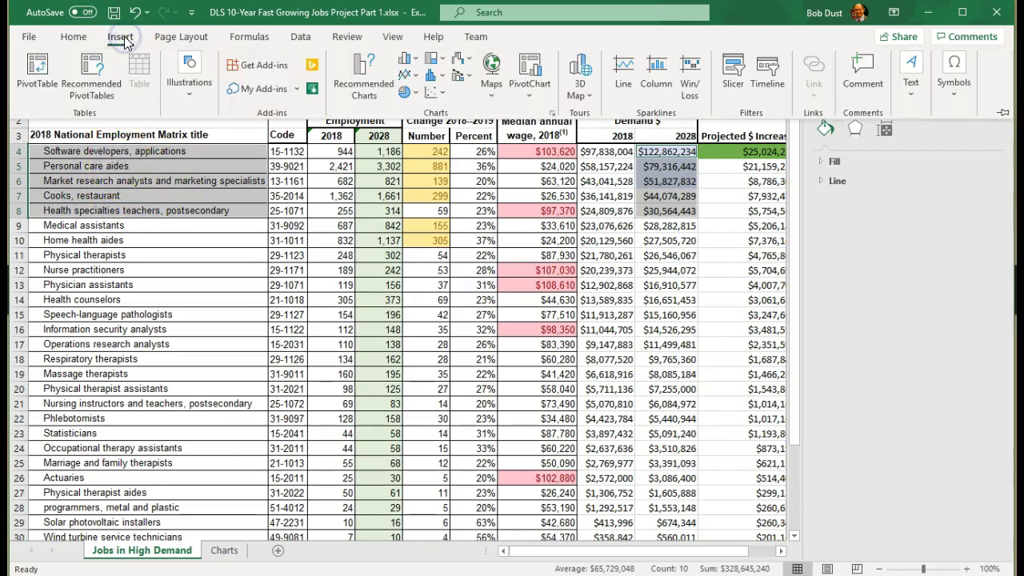
pyautogui.click(414, 94)
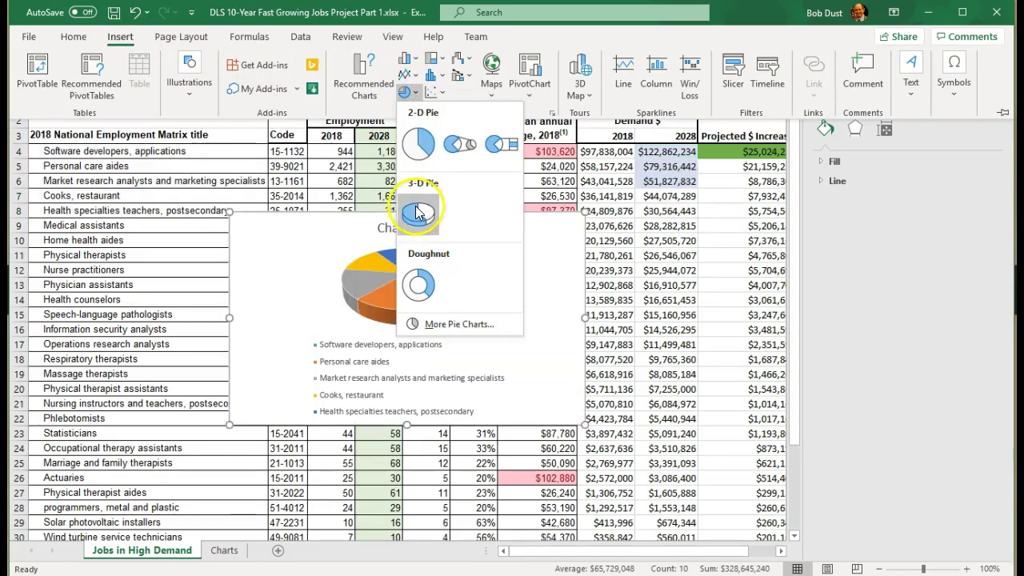
pyautogui.click(417, 213)
# Move the pie chart from Jobs in High Demand to the Charts sheet as an embedded object
pyautogui.click(250, 232)
pyautogui.rightClick(251, 230)
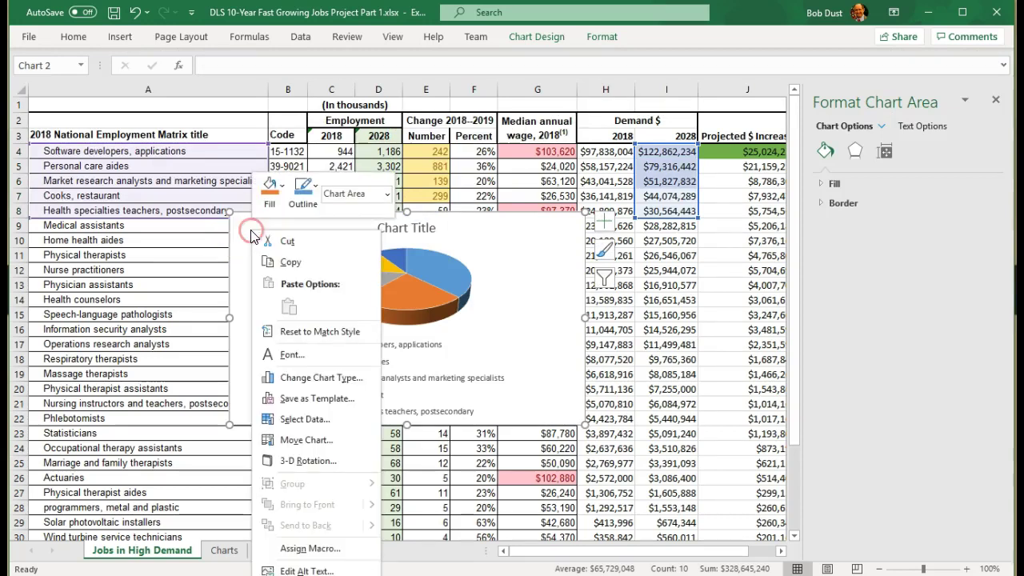
pyautogui.click(300, 441)
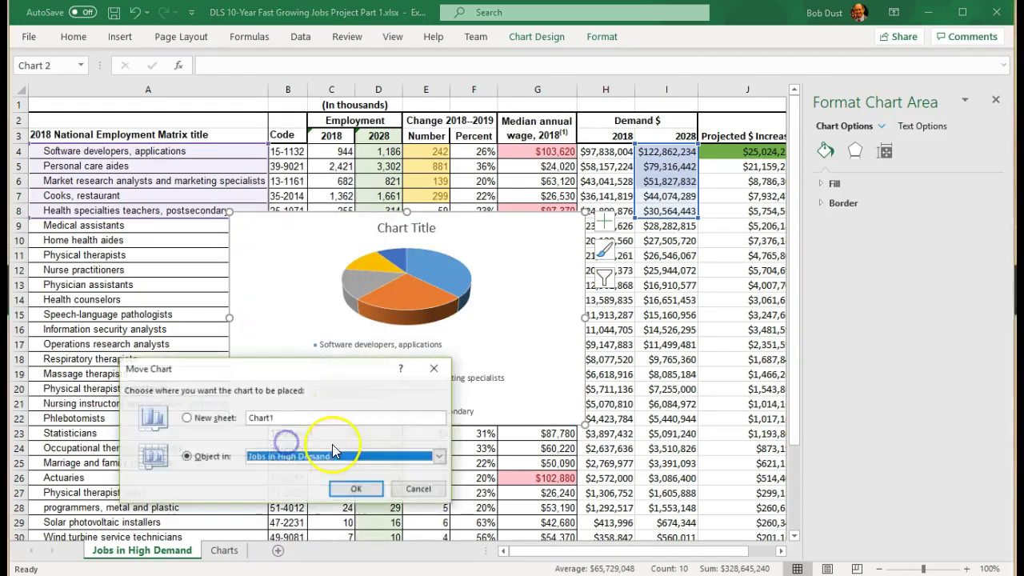
pyautogui.click(439, 456)
pyautogui.click(274, 477)
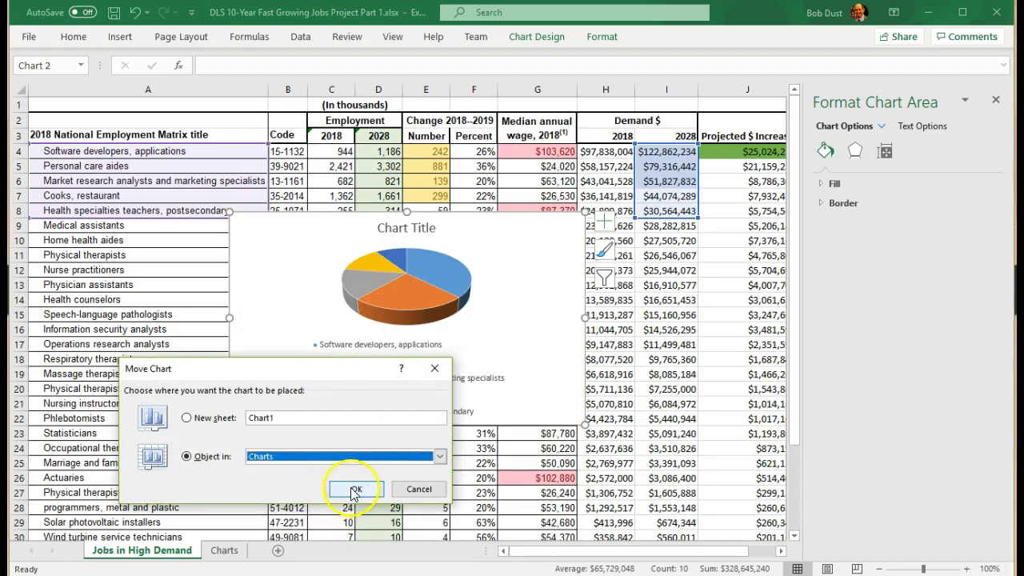
pyautogui.click(354, 488)
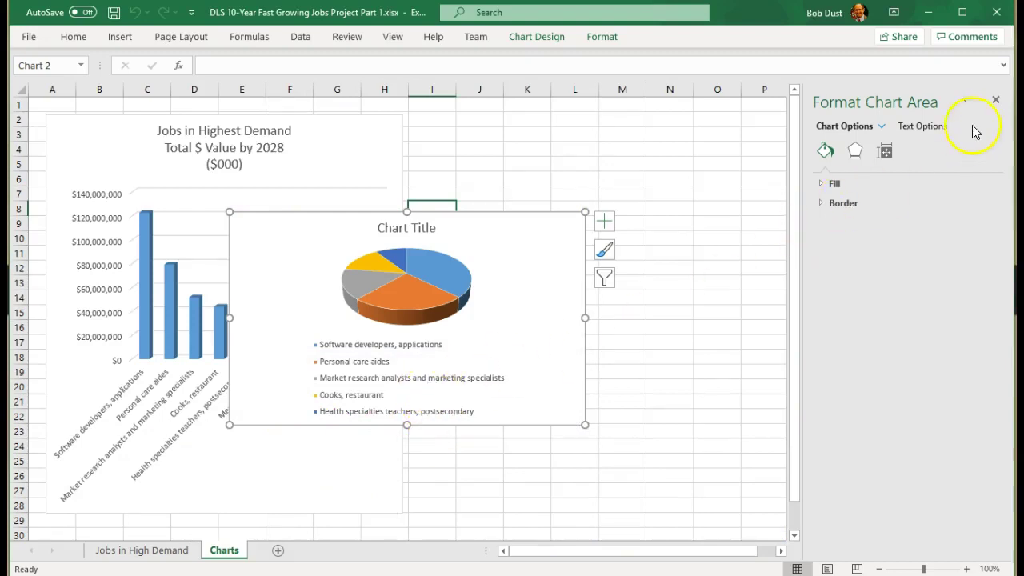
# Position the pie chart beside the column chart from row 2 in column I, and enlarge it to about column P and row 28
pyautogui.click(995, 103)
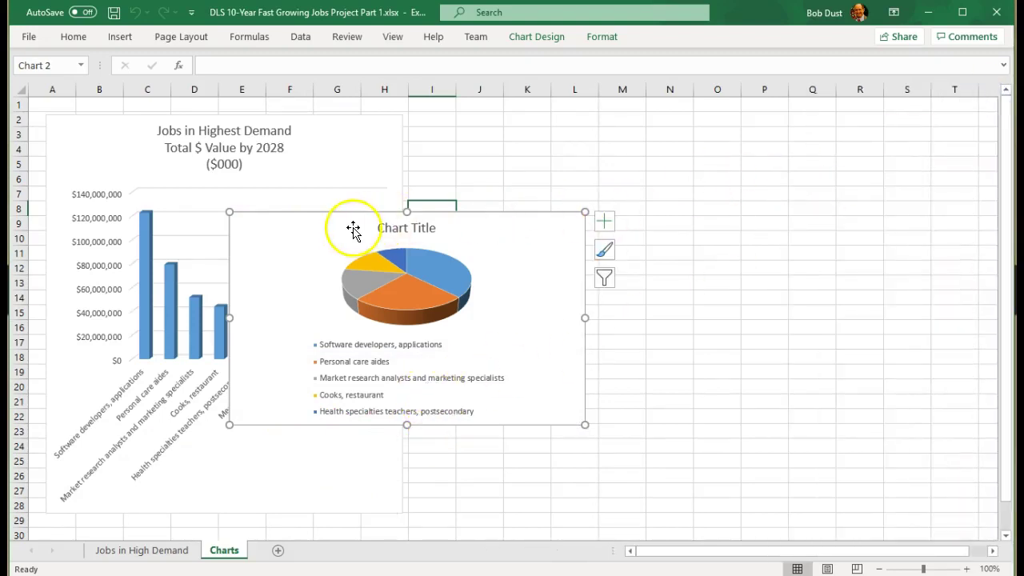
pyautogui.moveTo(316, 225); pyautogui.dragTo(494, 126)
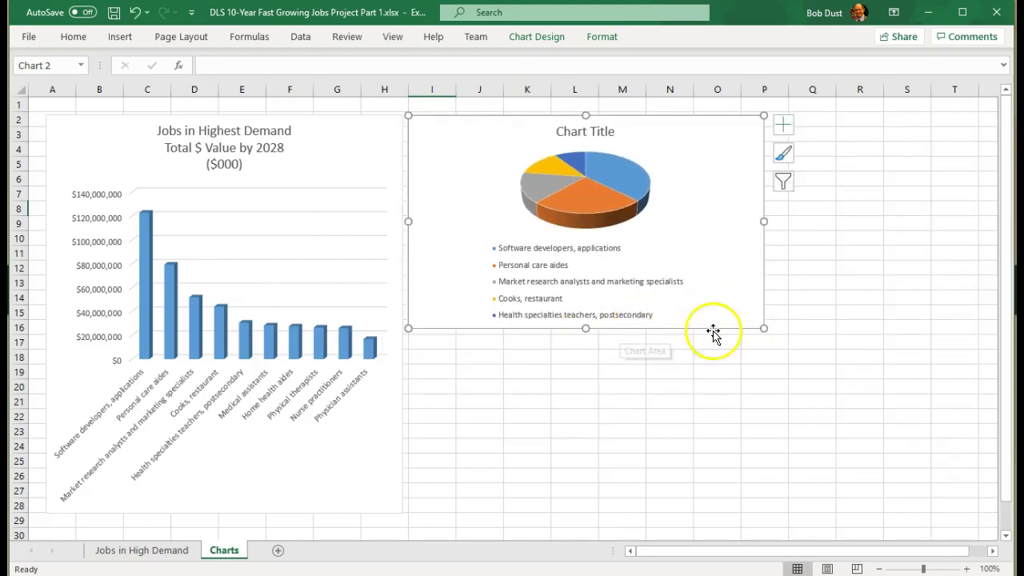
pyautogui.moveTo(766, 330); pyautogui.dragTo(791, 511)
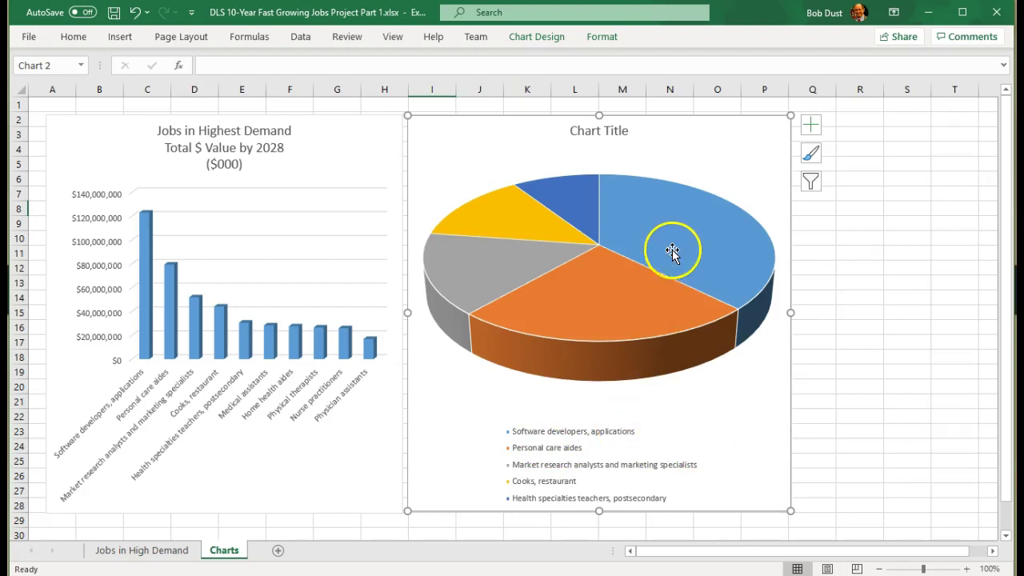
# Set the point explosion of the "Software developers, applications" pie slice to 12%
pyautogui.click(677, 217)
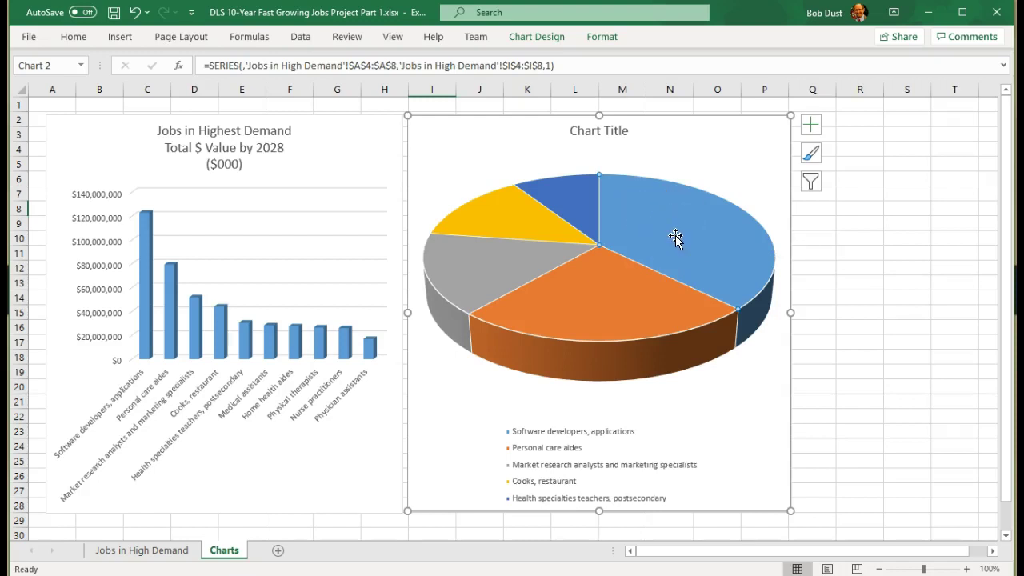
pyautogui.rightClick(676, 238)
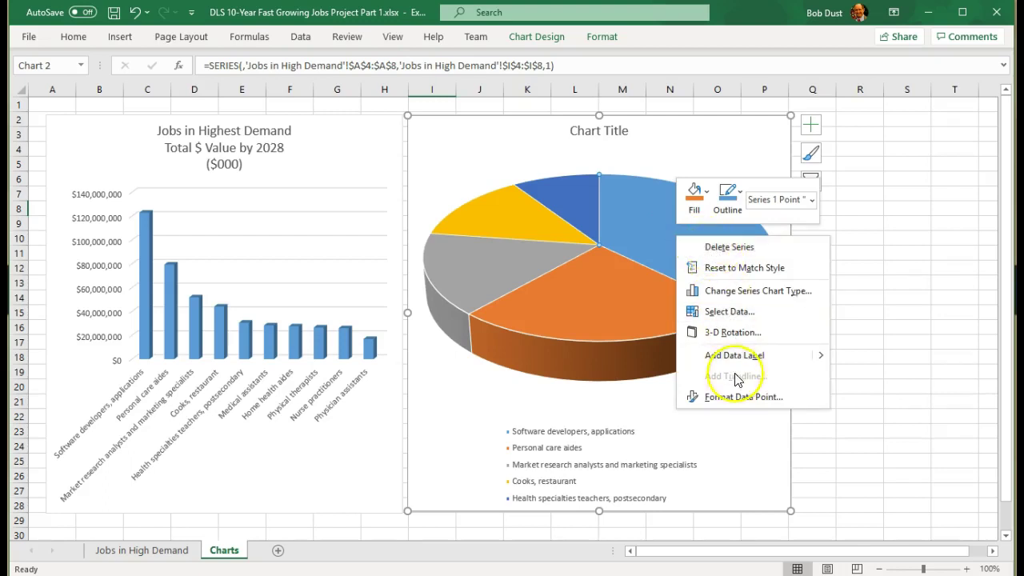
pyautogui.click(728, 396)
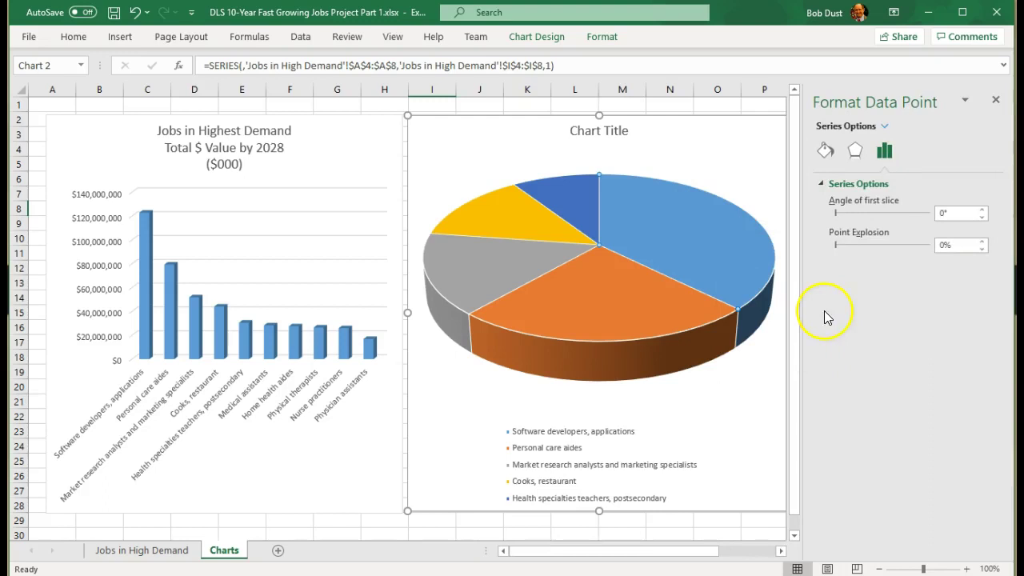
pyautogui.click(982, 241)
pyautogui.click(982, 241)
pyautogui.click(982, 241)
pyautogui.click(983, 242)
pyautogui.click(982, 241)
pyautogui.click(982, 241)
pyautogui.click(983, 242)
pyautogui.click(983, 242)
pyautogui.click(982, 242)
pyautogui.click(982, 242)
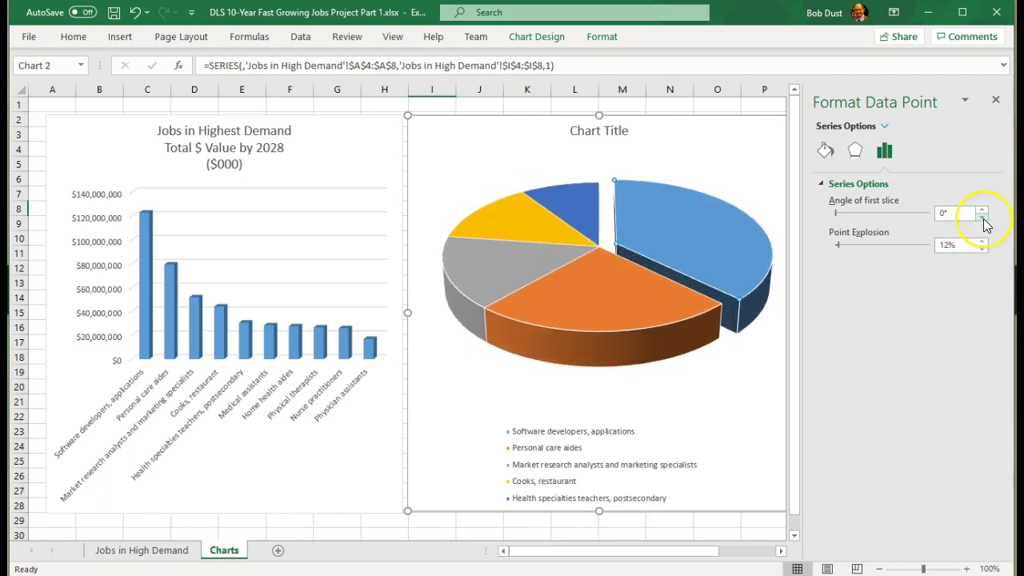
# Set the angle of the pie chart's first slice to 5°
pyautogui.click(983, 210)
pyautogui.click(983, 209)
pyautogui.click(982, 209)
pyautogui.click(983, 209)
pyautogui.click(983, 209)
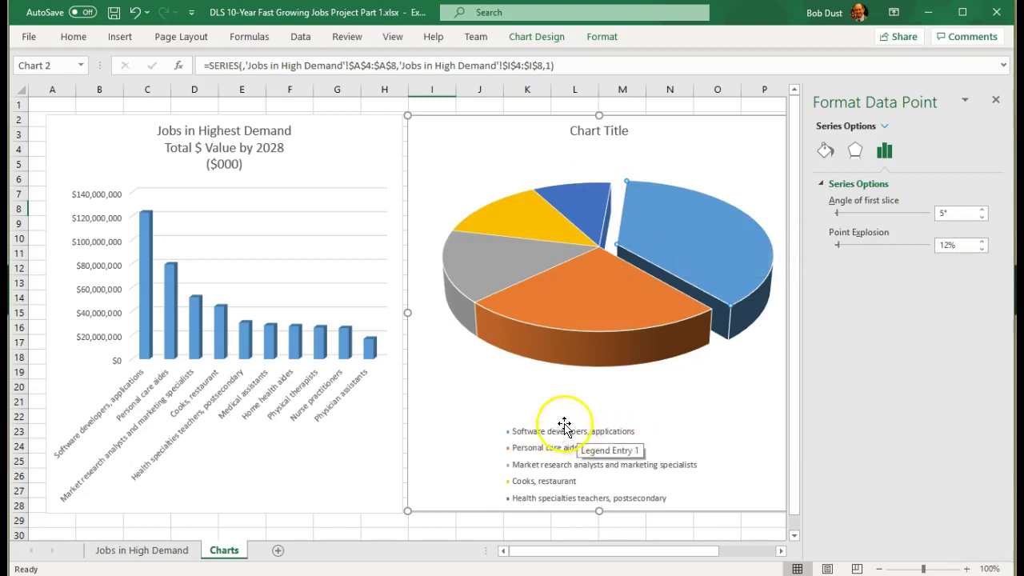
pyautogui.click(680, 218)
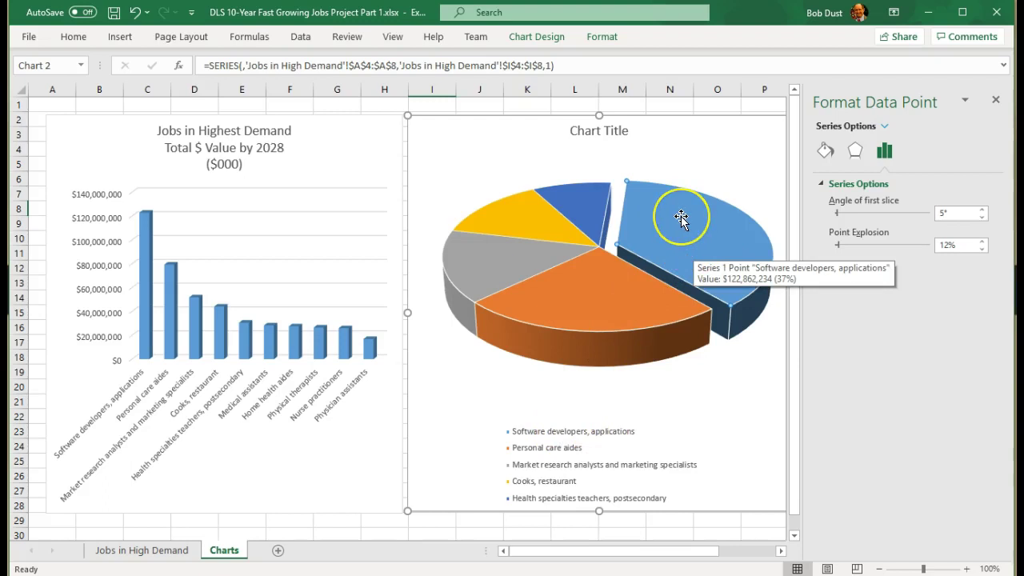
# Enlarge the pie chart's legend upward to just below the pie and widen it on both sides
pyautogui.click(545, 433)
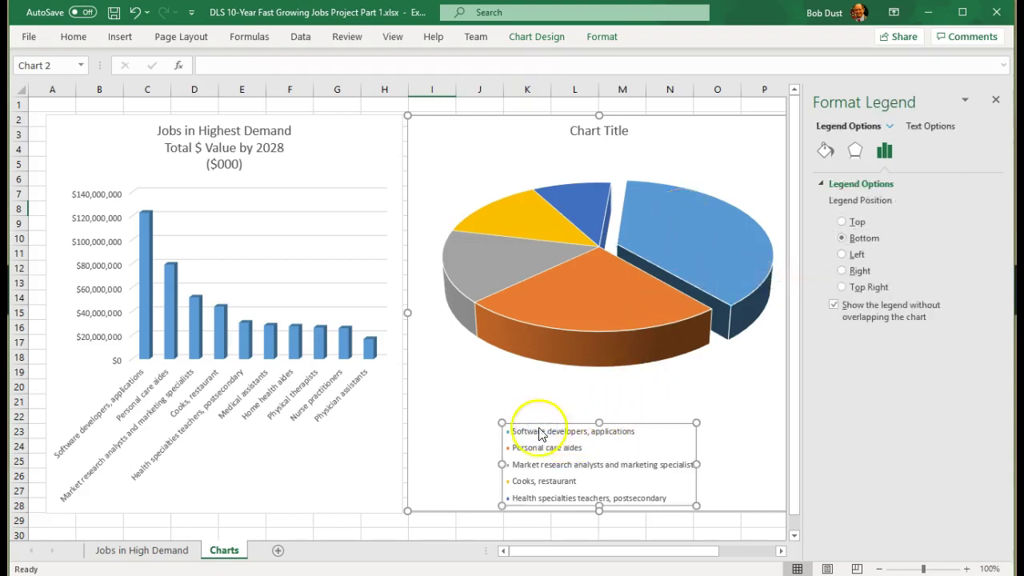
pyautogui.moveTo(499, 422); pyautogui.dragTo(459, 379)
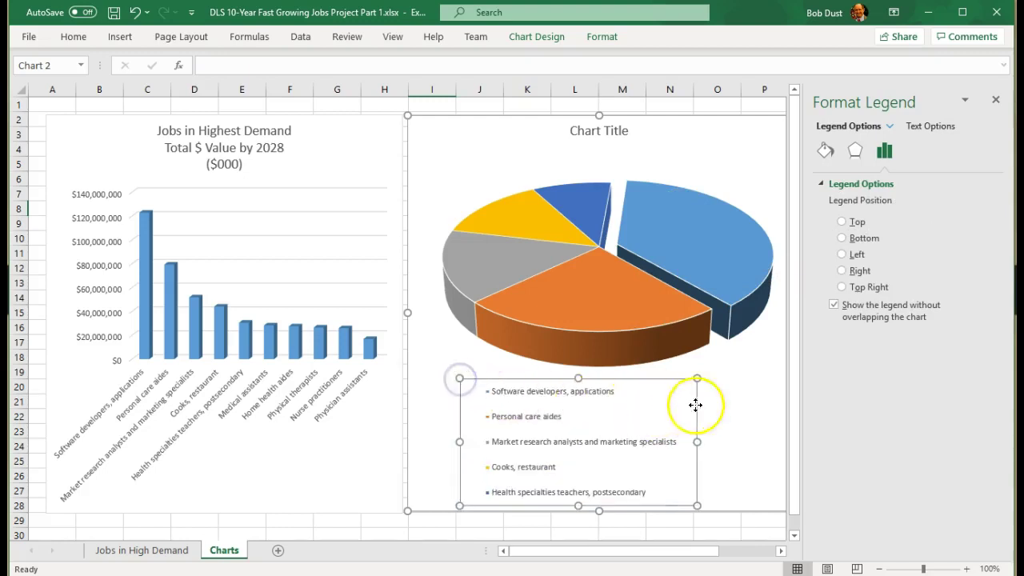
pyautogui.moveTo(701, 439); pyautogui.dragTo(757, 436)
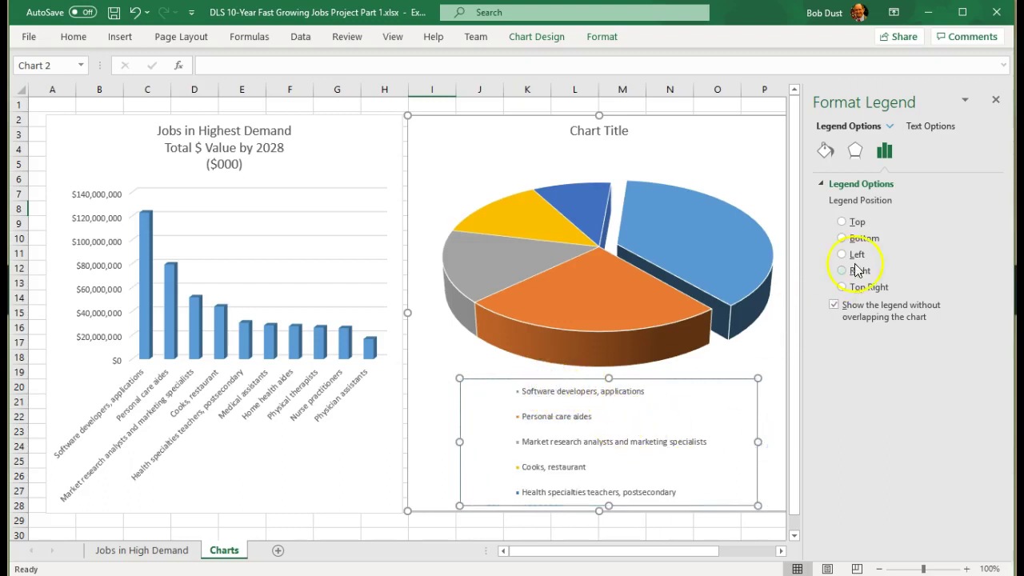
# Set the font size of the pie chart's legend text to 11
pyautogui.click(929, 127)
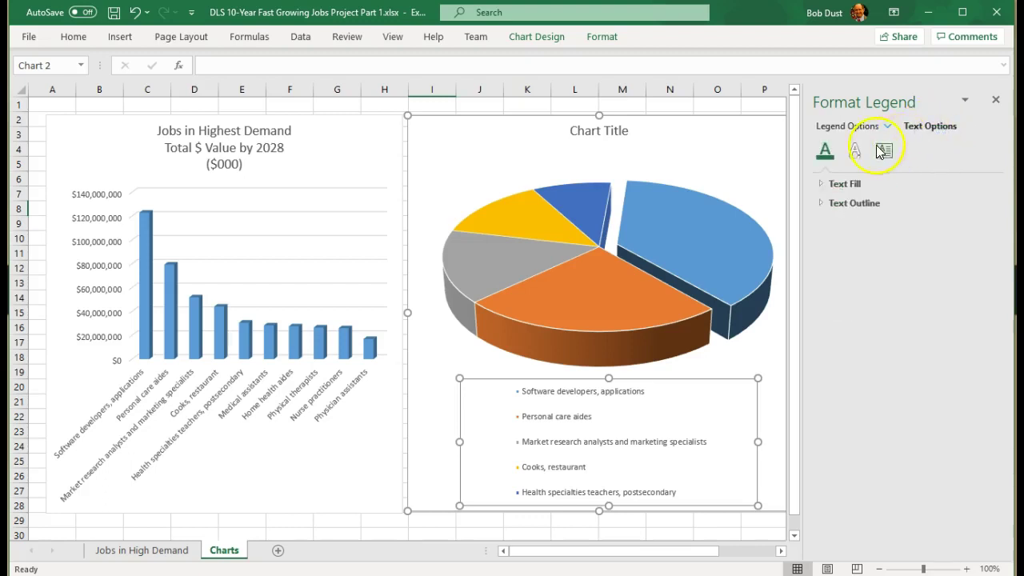
pyautogui.click(883, 151)
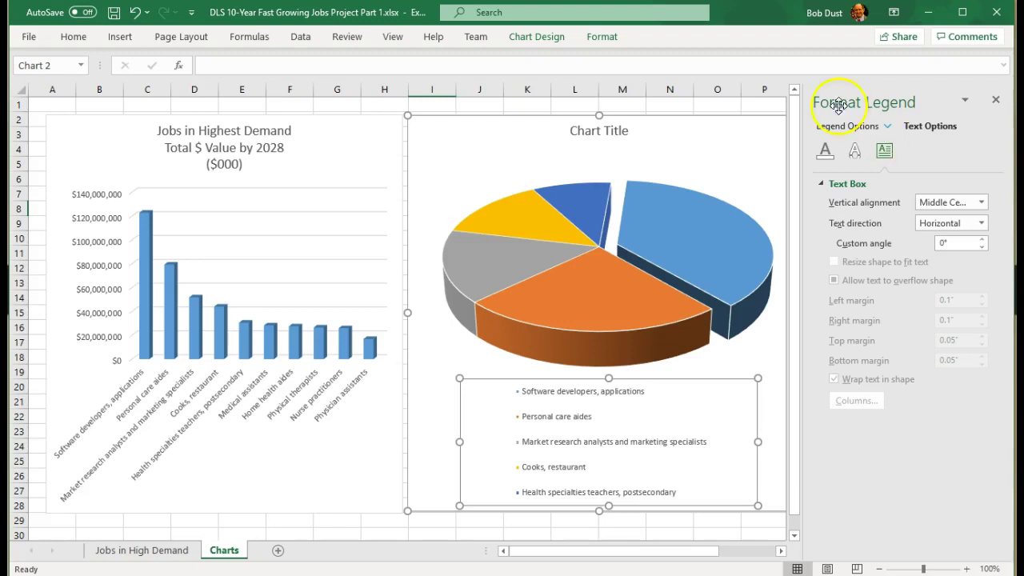
pyautogui.click(74, 37)
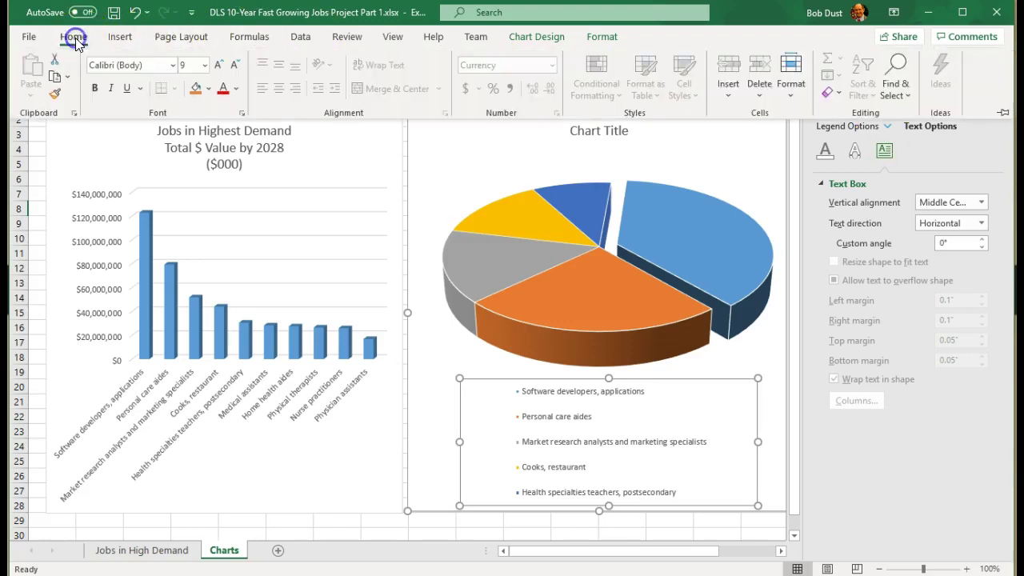
pyautogui.click(204, 67)
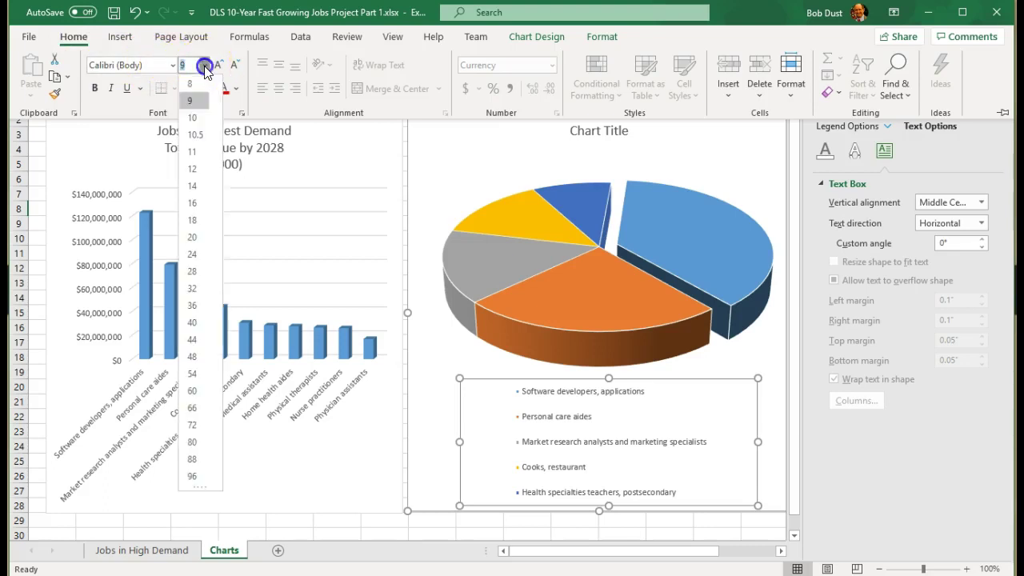
pyautogui.click(192, 152)
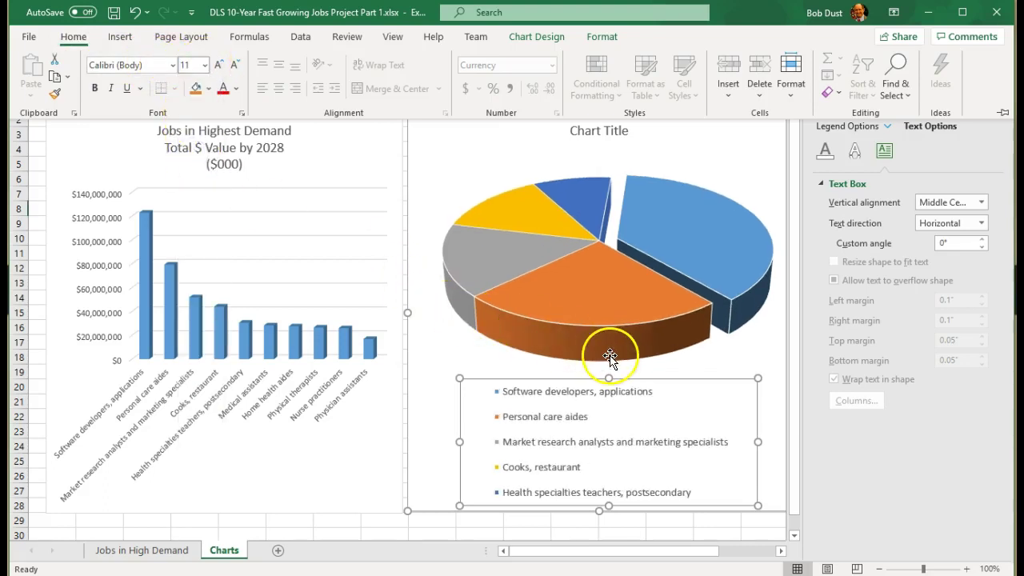
# Give the pie chart's legend a solid border with a width of 2.25 pt
pyautogui.click(831, 128)
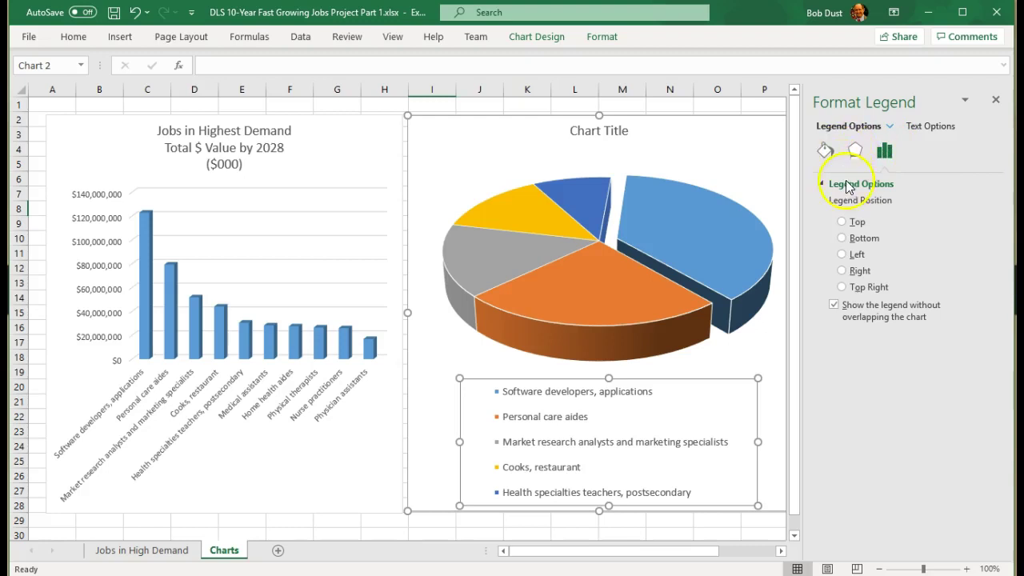
pyautogui.click(855, 152)
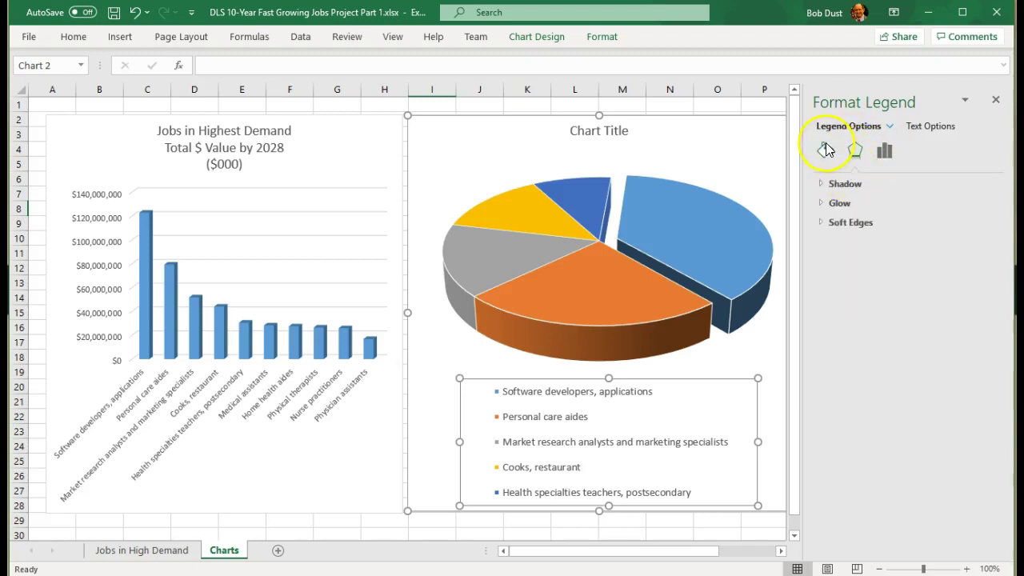
pyautogui.click(825, 150)
pyautogui.click(819, 203)
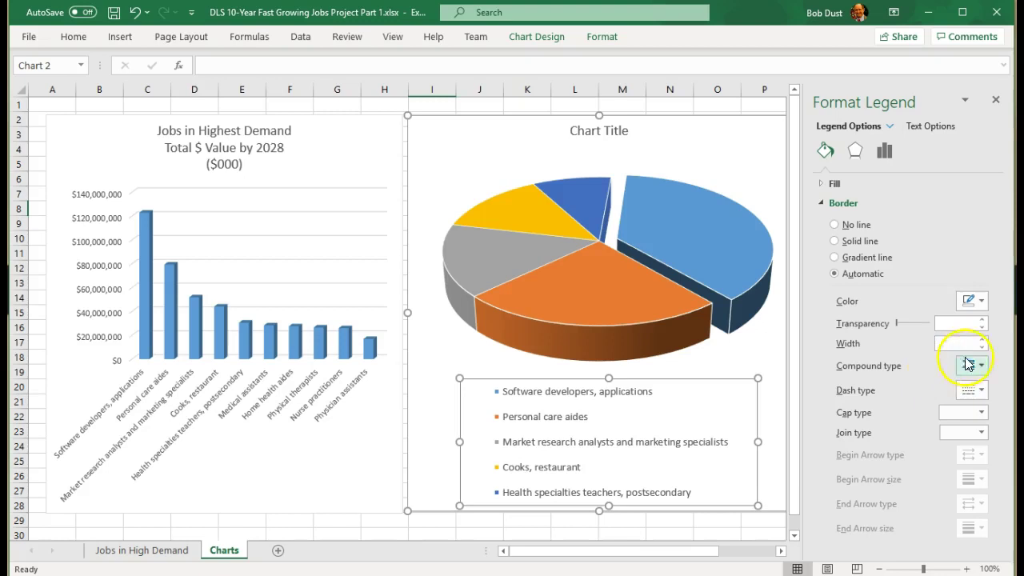
pyautogui.click(984, 343)
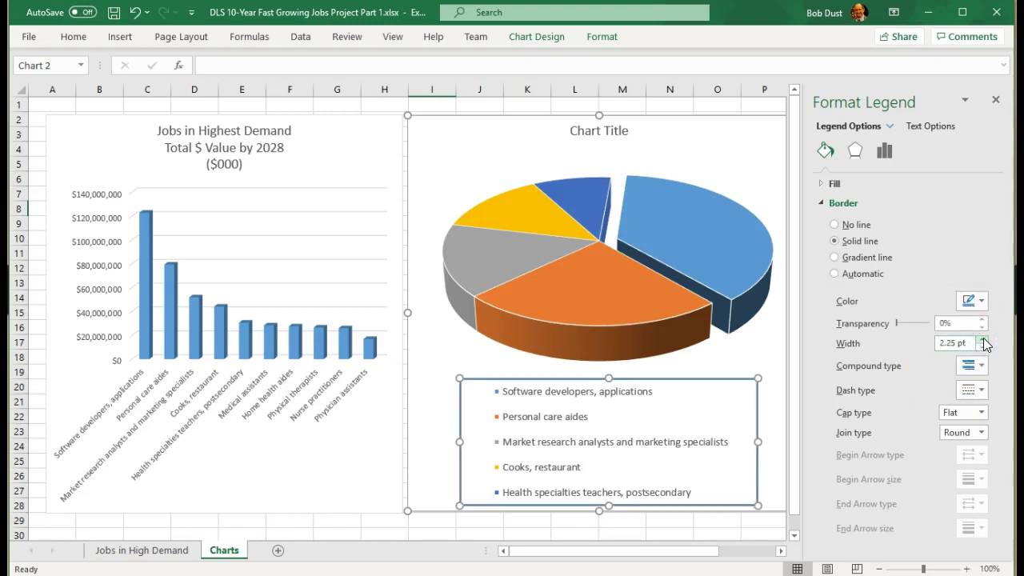
pyautogui.click(436, 357)
pyautogui.click(440, 438)
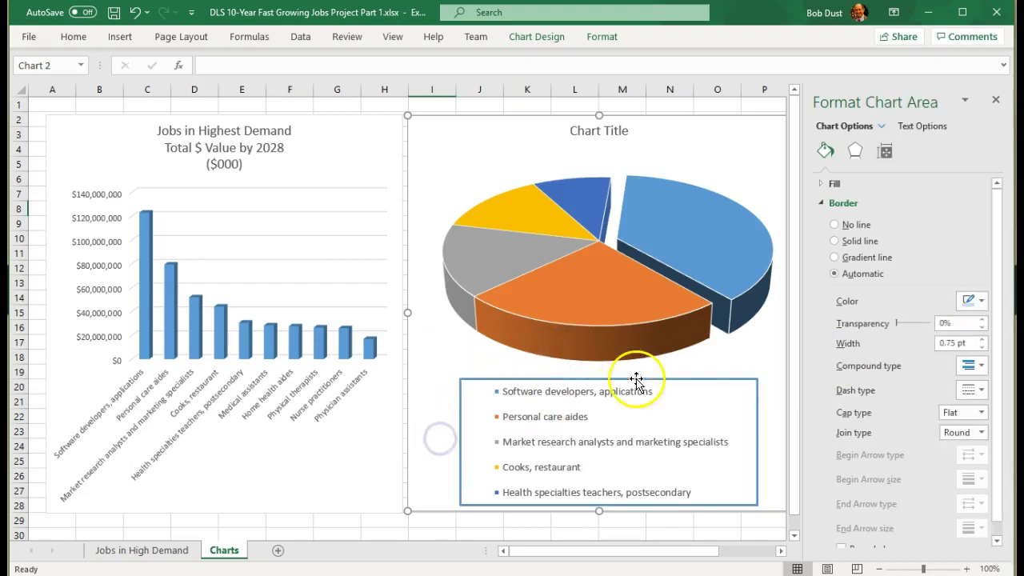
pyautogui.click(995, 101)
# Replace the pie chart's title with the two lines "Top 5 Jobs In" and "Total $ Value by 2028"
pyautogui.doubleClick(603, 132)
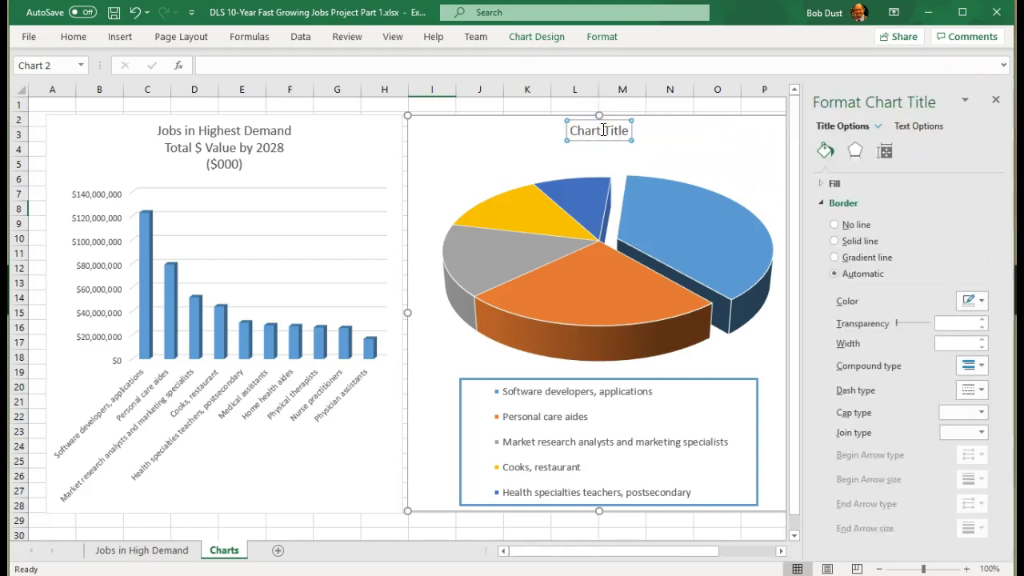
pyautogui.tripleClick(603, 131)
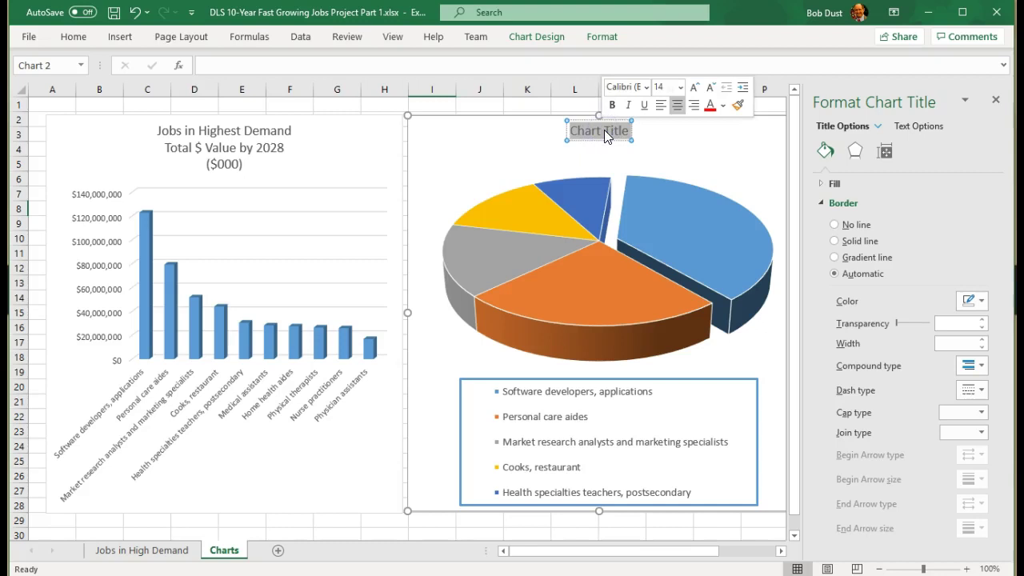
pyautogui.press('Delete')
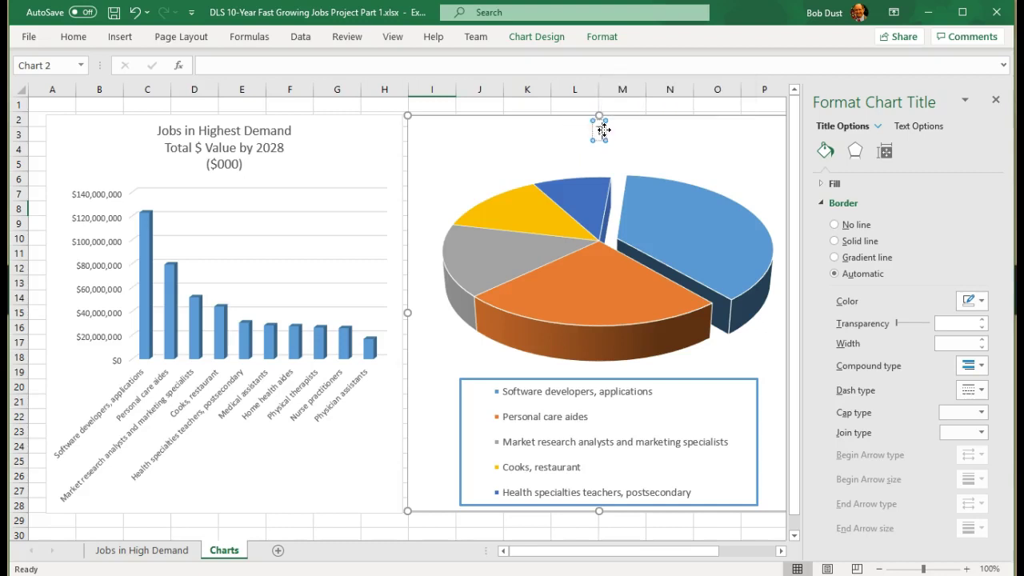
pyautogui.write('Top 5 Jobs')
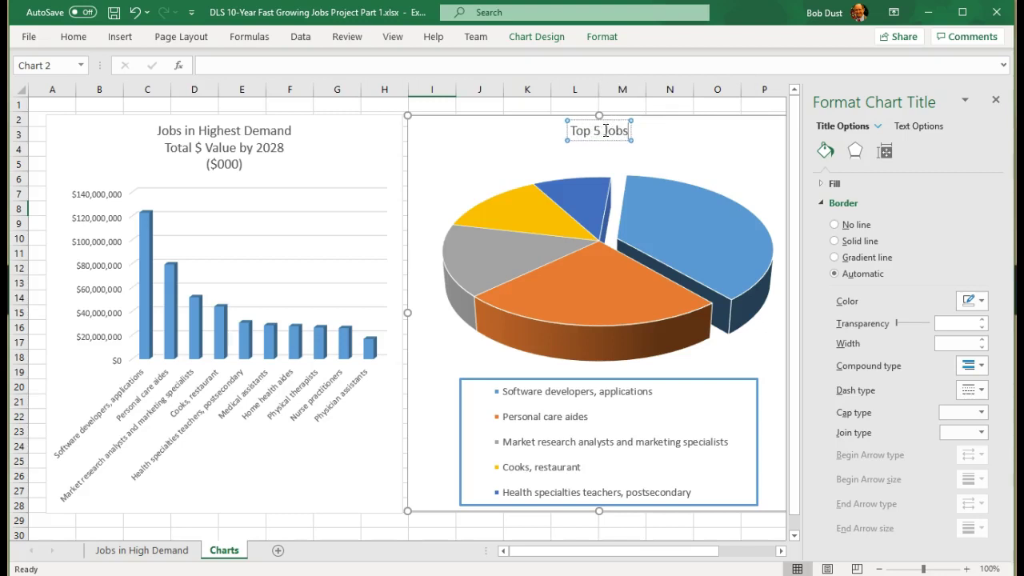
pyautogui.write(' i')
pyautogui.press('BackSpace')
pyautogui.press('BackSpace')
pyautogui.write('In')
pyautogui.press('Return')
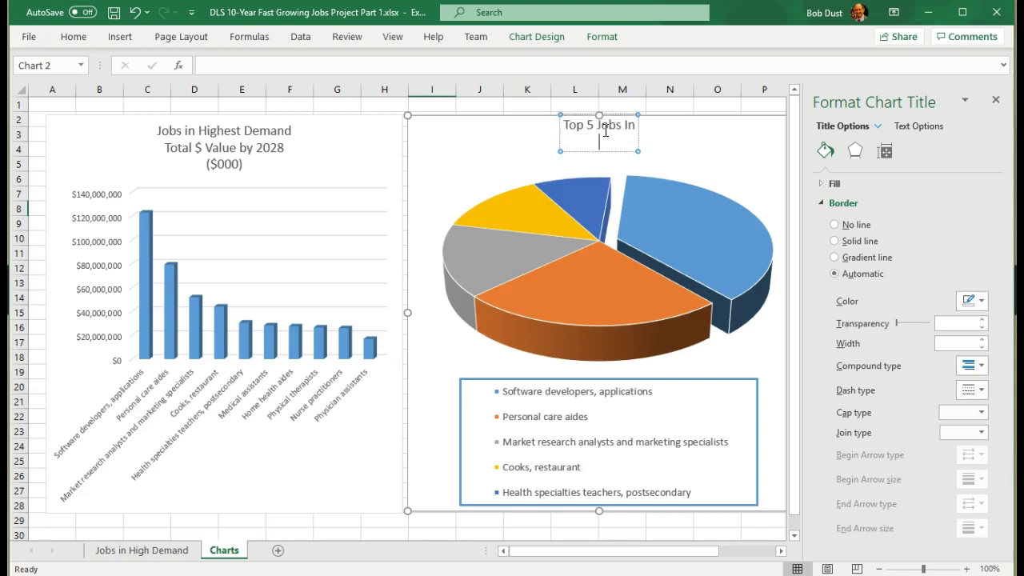
pyautogui.write('Total $ Value by 2028')
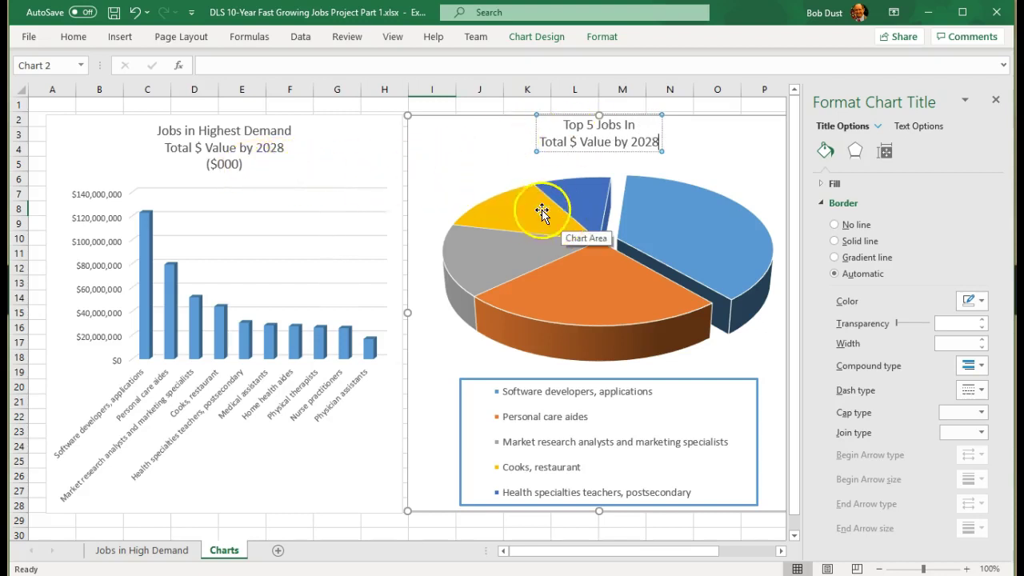
pyautogui.click(452, 154)
pyautogui.click(448, 134)
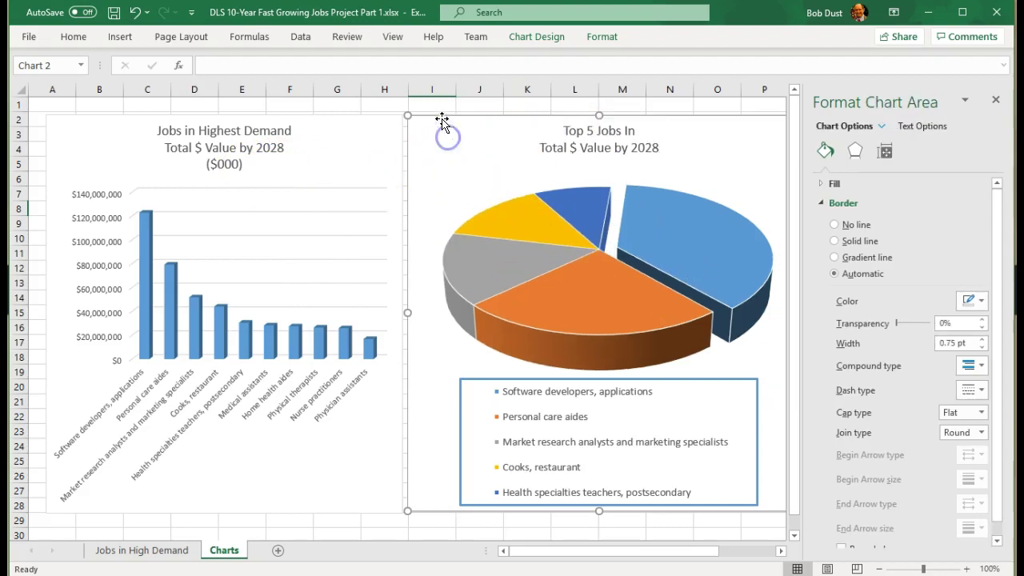
pyautogui.click(437, 108)
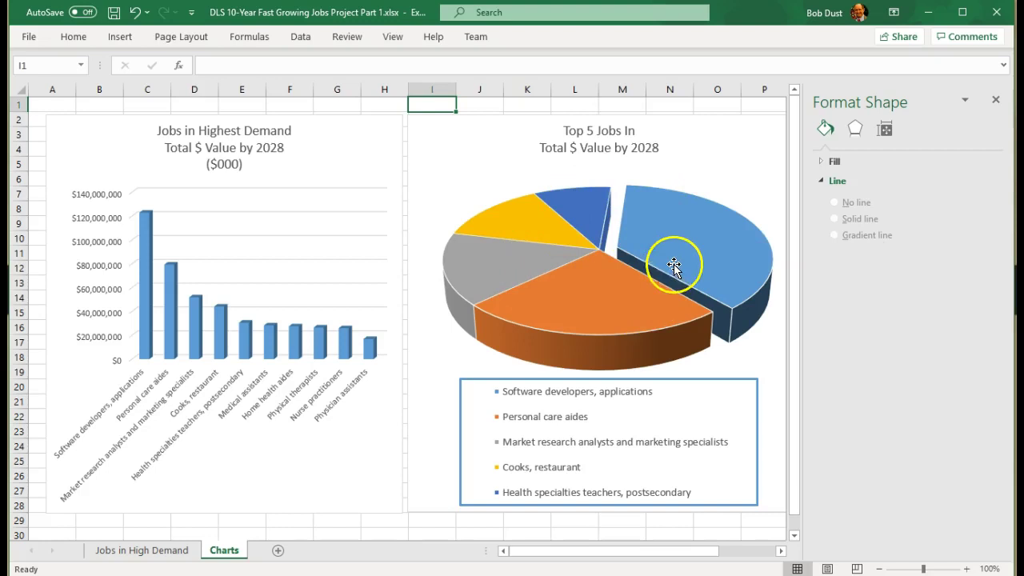
# Go to the Jobs in High Demand sheet and close the Format Shape pane
pyautogui.moveTo(685, 234)
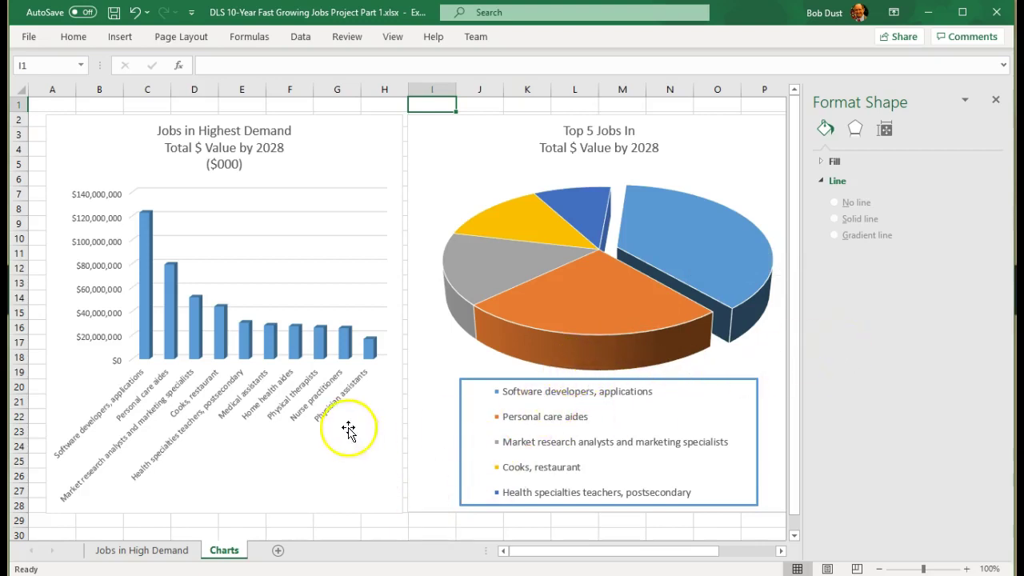
pyautogui.click(127, 552)
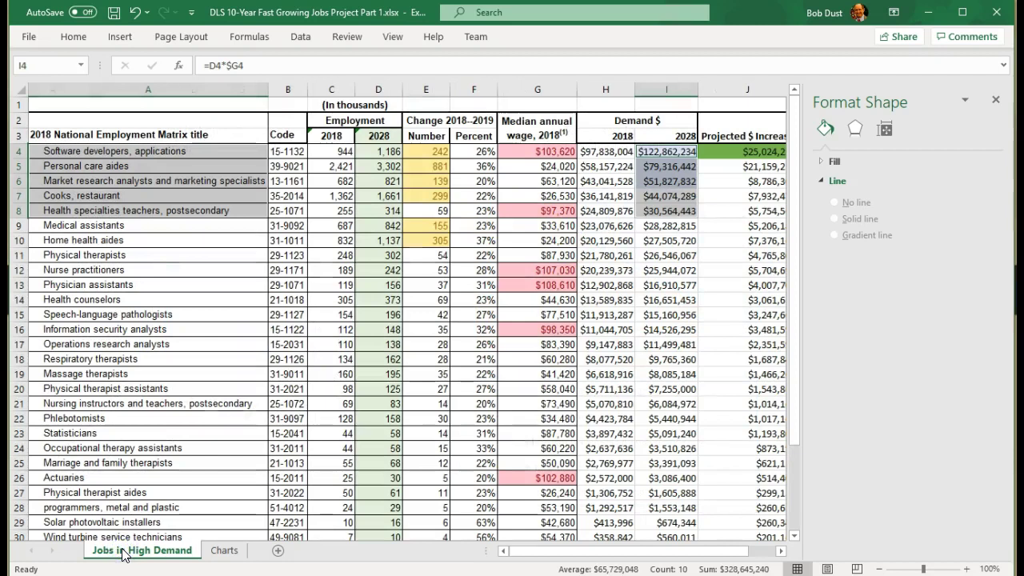
pyautogui.click(996, 100)
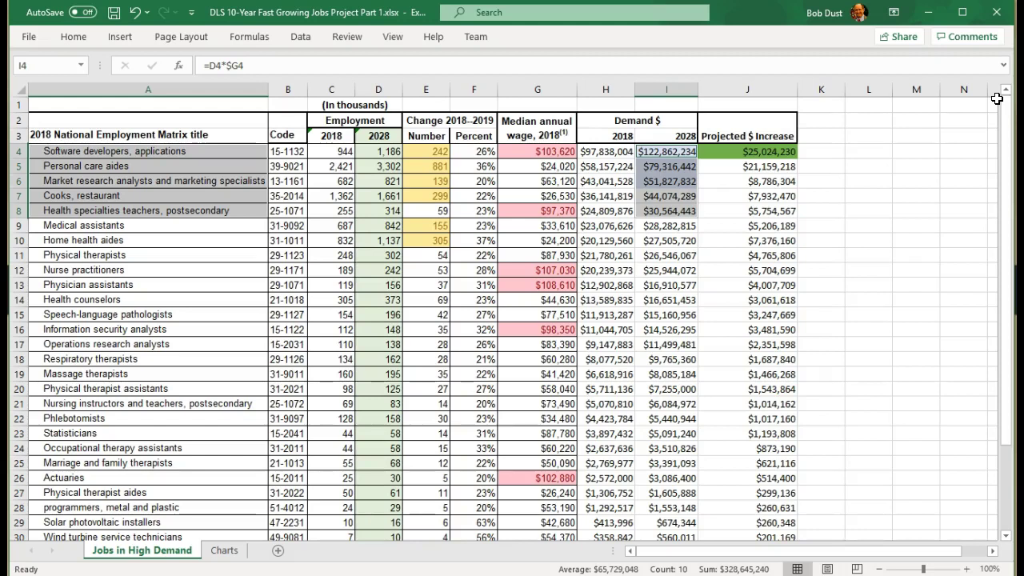
# Insert a line sparkline in K4 from the data range H4:I4 and fill it down through K33
pyautogui.click(820, 151)
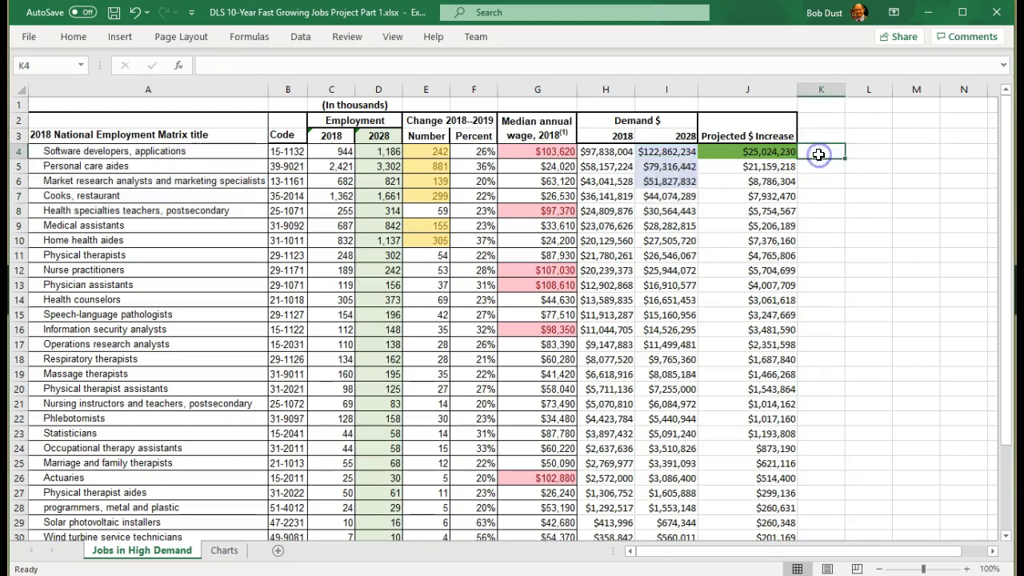
pyautogui.click(512, 16)
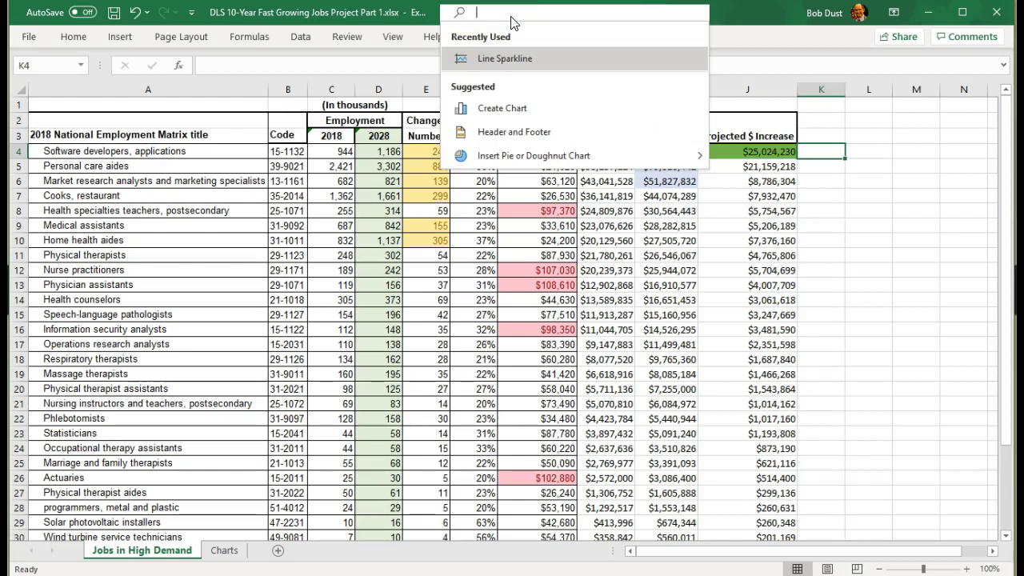
pyautogui.write('Li')
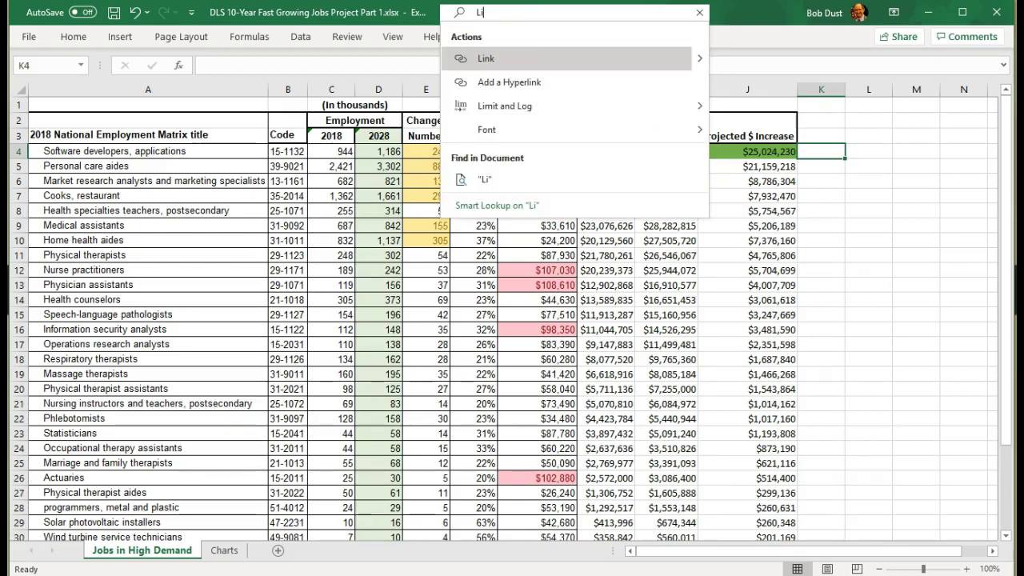
pyautogui.write('ne Sparkline')
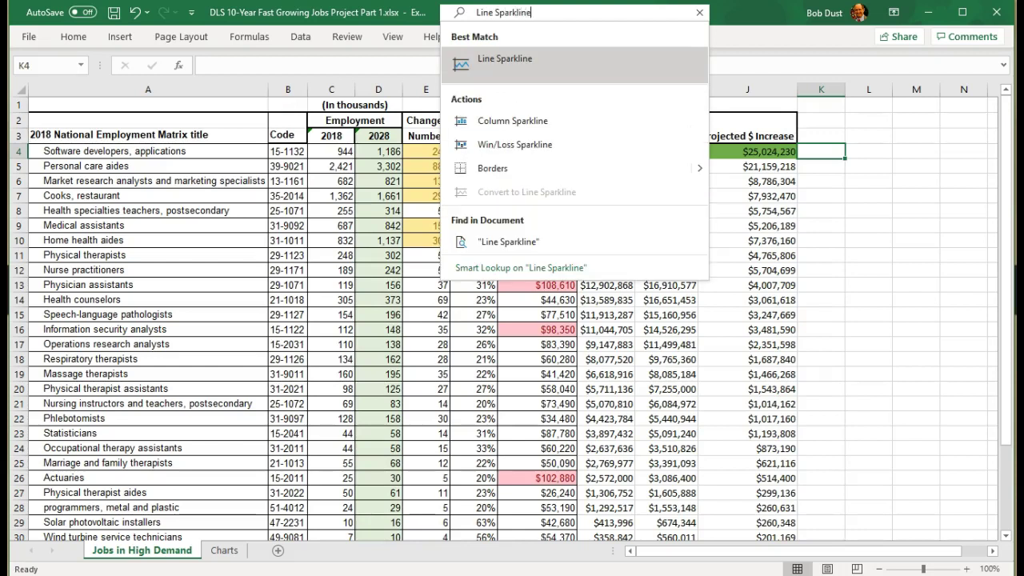
pyautogui.click(491, 60)
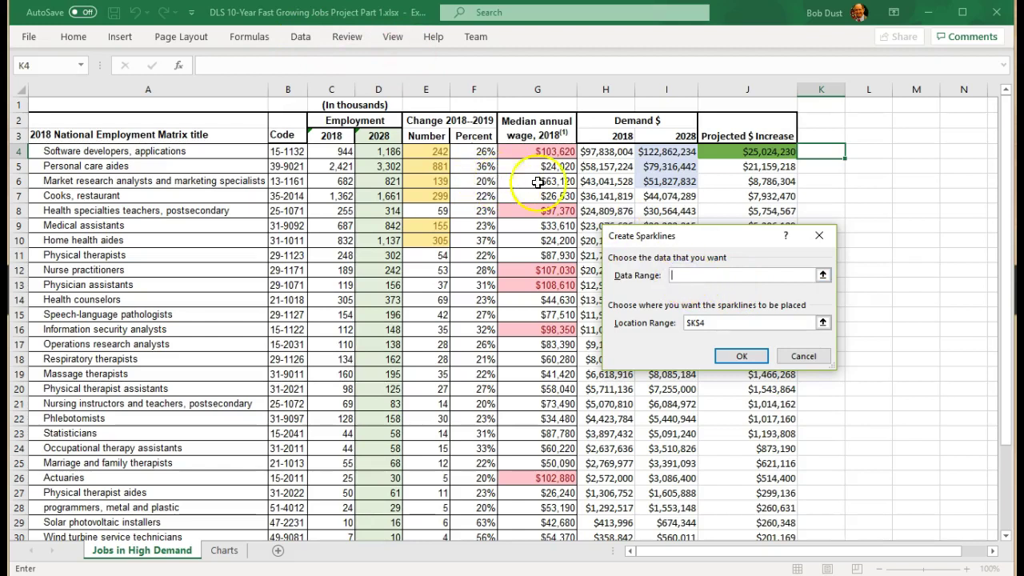
pyautogui.moveTo(591, 151); pyautogui.dragTo(670, 151)
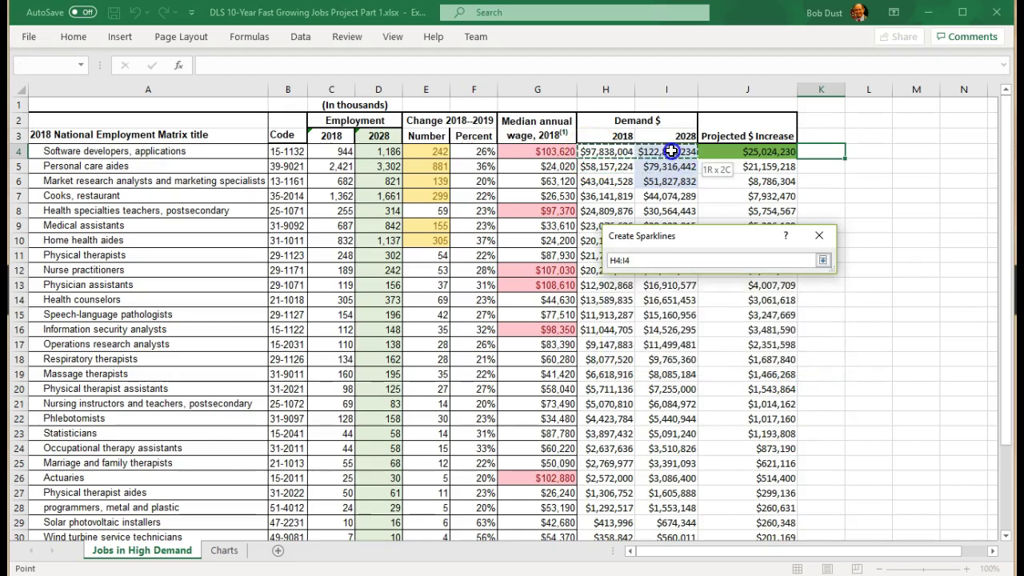
pyautogui.moveTo(670, 151); pyautogui.dragTo(670, 151)
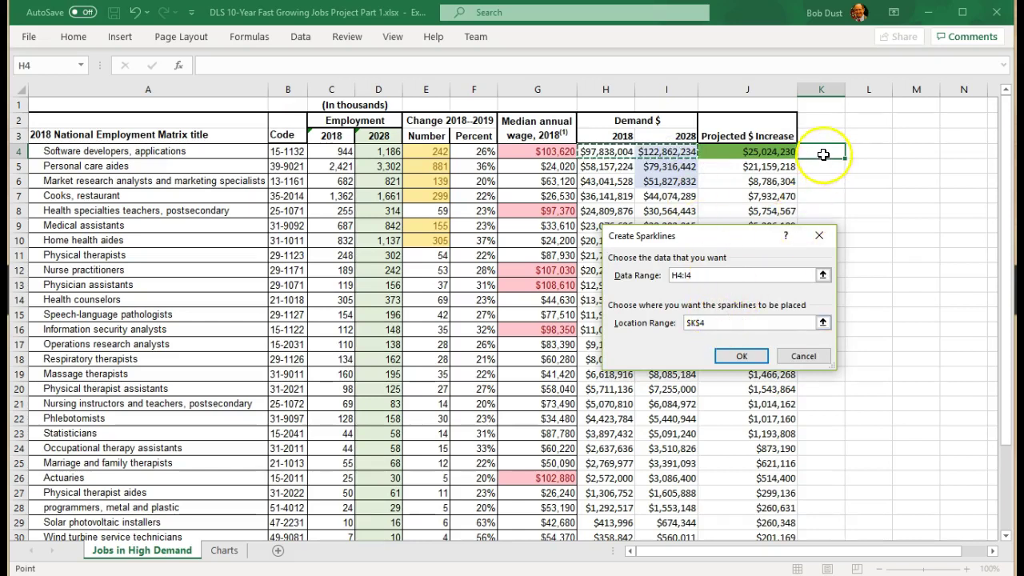
pyautogui.click(737, 354)
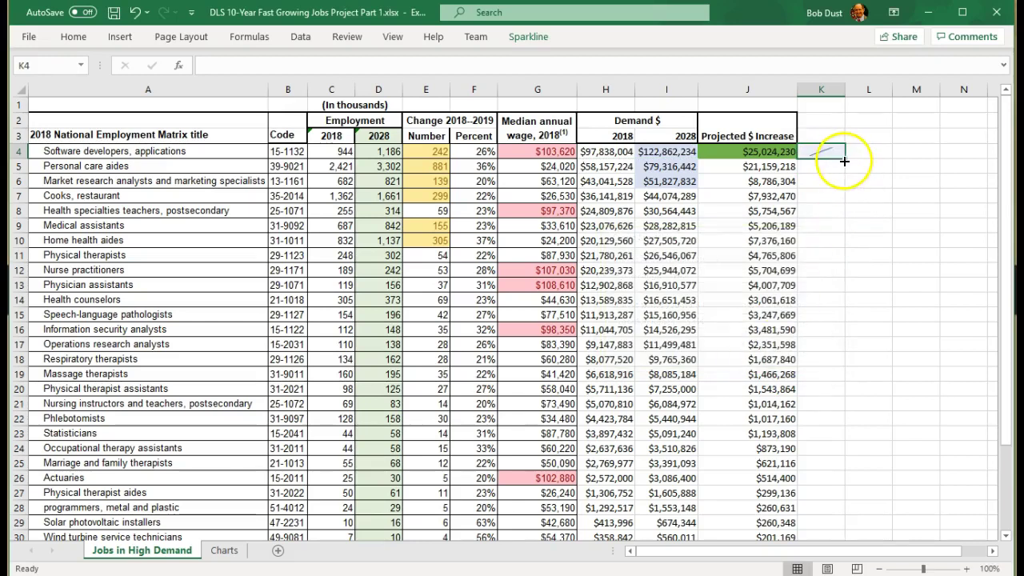
pyautogui.moveTo(843, 160); pyautogui.dragTo(836, 510)
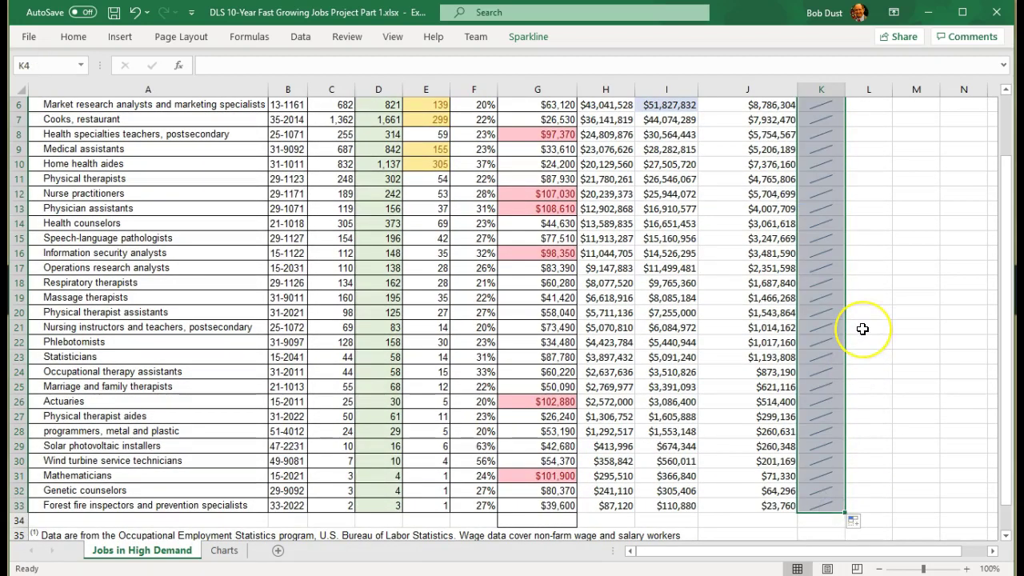
pyautogui.scroll(2, 862, 329)
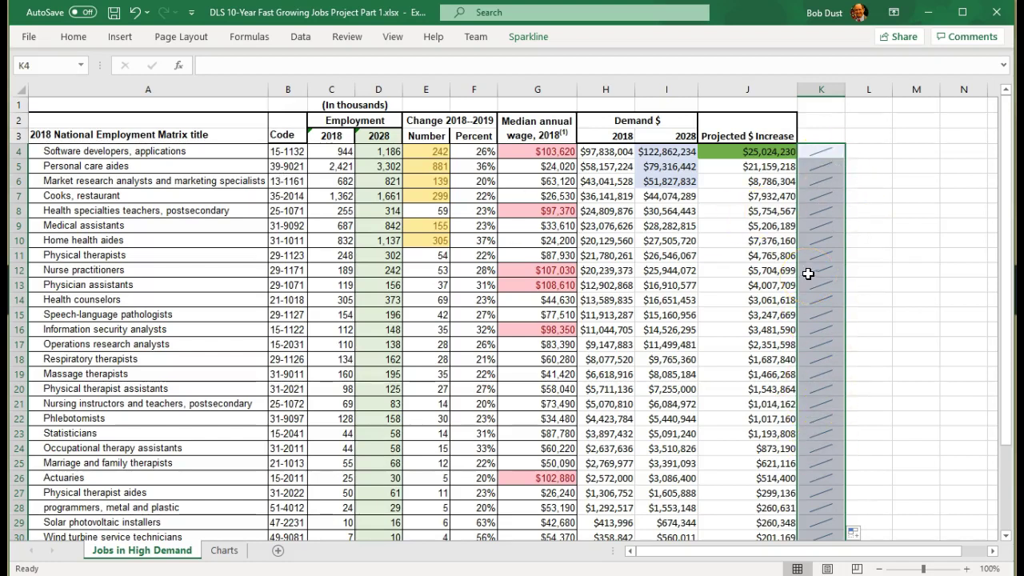
# Enter the column heading "Sparkline" in K3
pyautogui.click(819, 134)
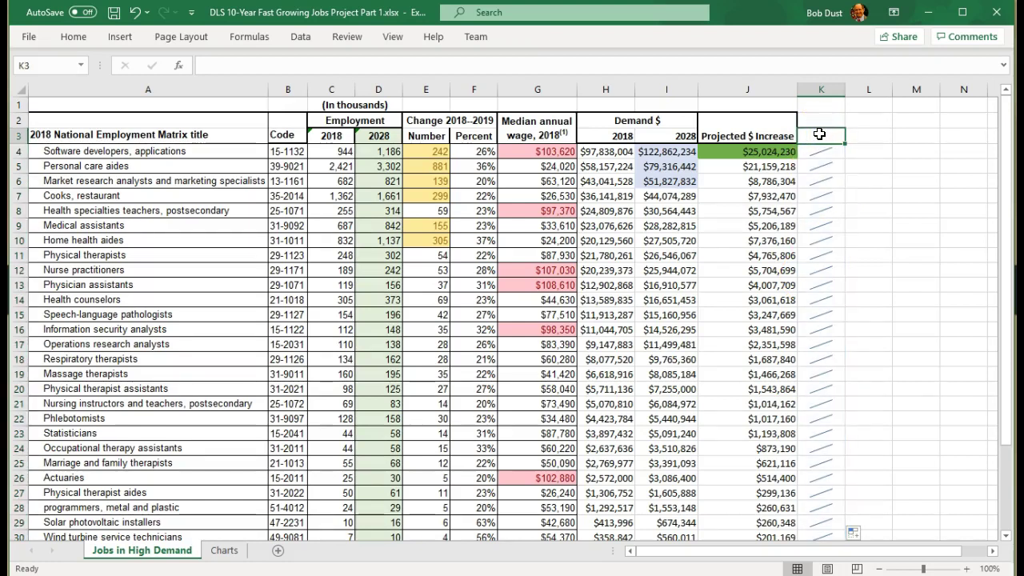
pyautogui.write('Sparkline')
pyautogui.press('Return')
# Apply thick outside borders to the heading cells K2:K3
pyautogui.click(819, 135)
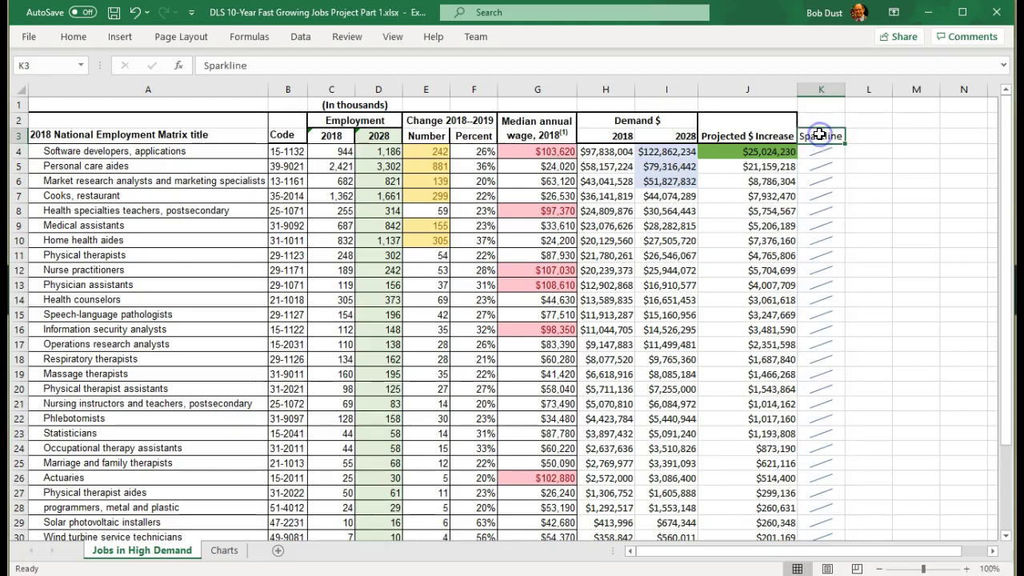
pyautogui.keyDown('shift'); pyautogui.click(817, 124); pyautogui.keyUp('shift')
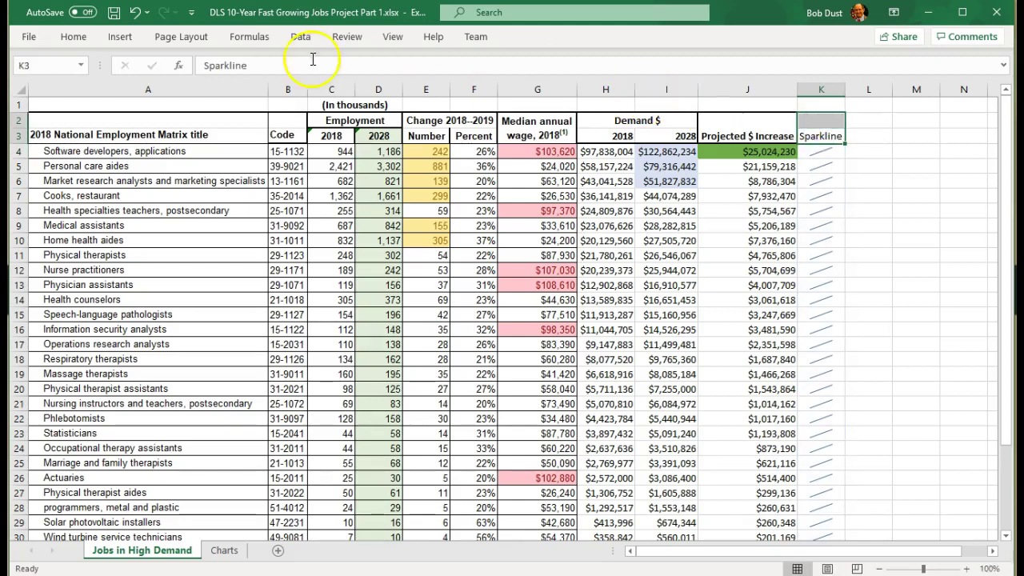
pyautogui.click(79, 37)
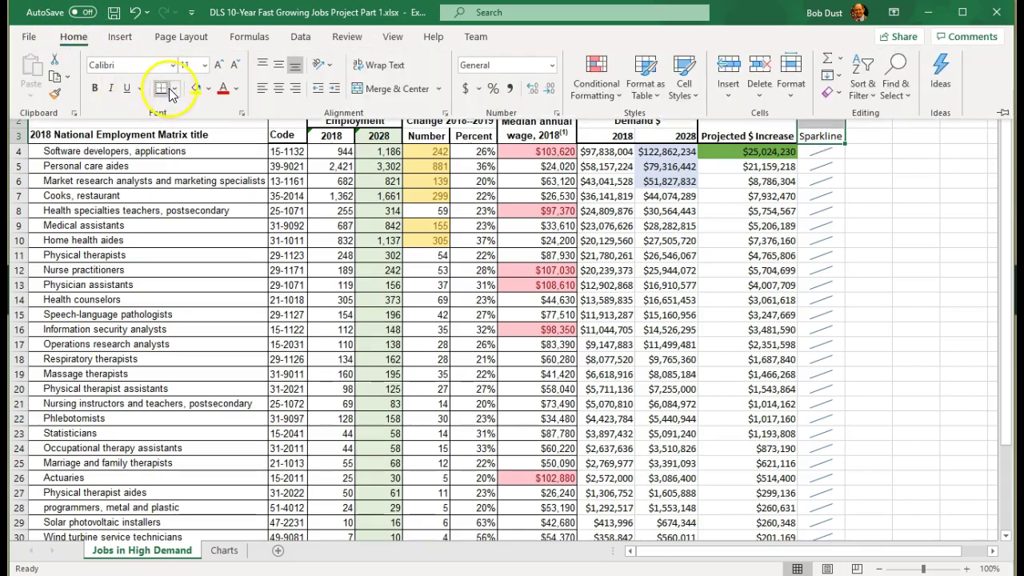
pyautogui.click(175, 88)
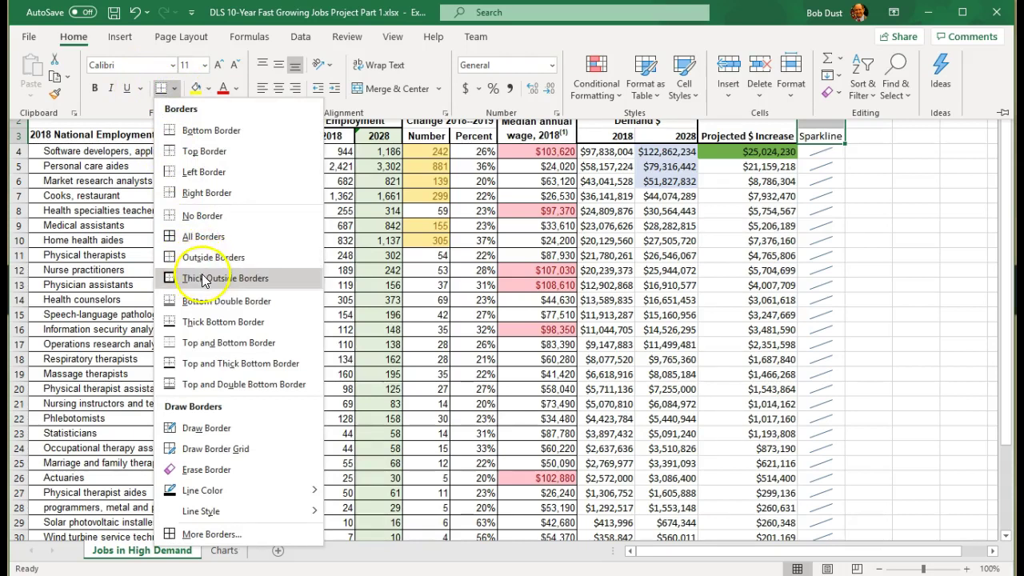
pyautogui.click(204, 280)
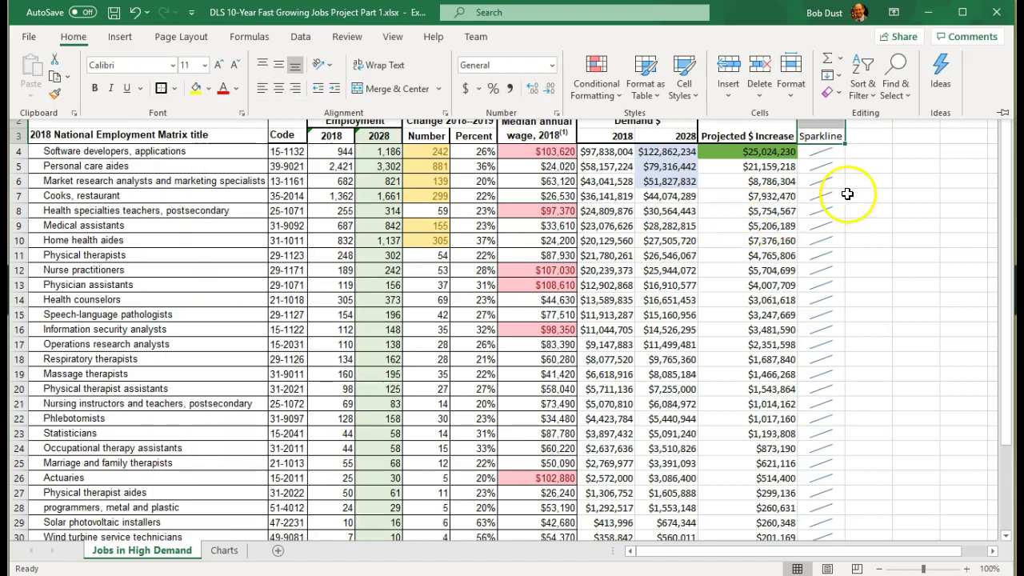
pyautogui.hotkey('ctrl', 'F1')
pyautogui.click(822, 182)
# Make the Sparkline heading in K3 bold
pyautogui.click(820, 134)
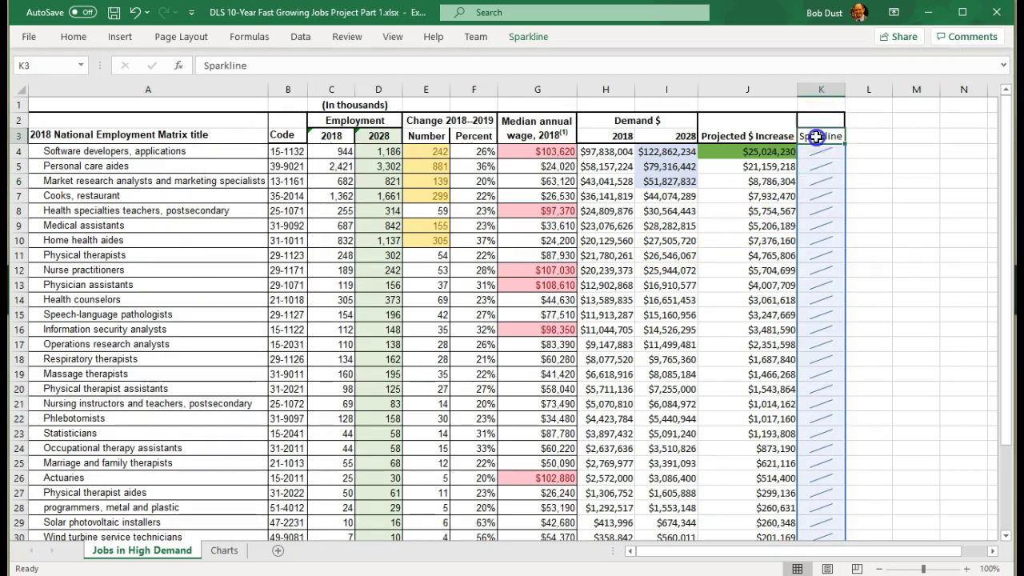
pyautogui.click(74, 37)
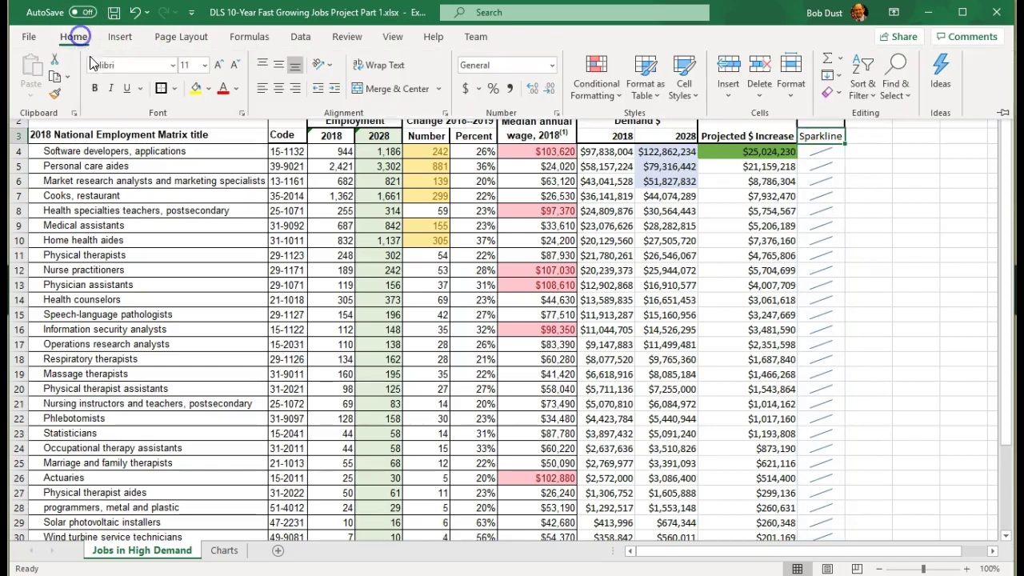
pyautogui.click(94, 88)
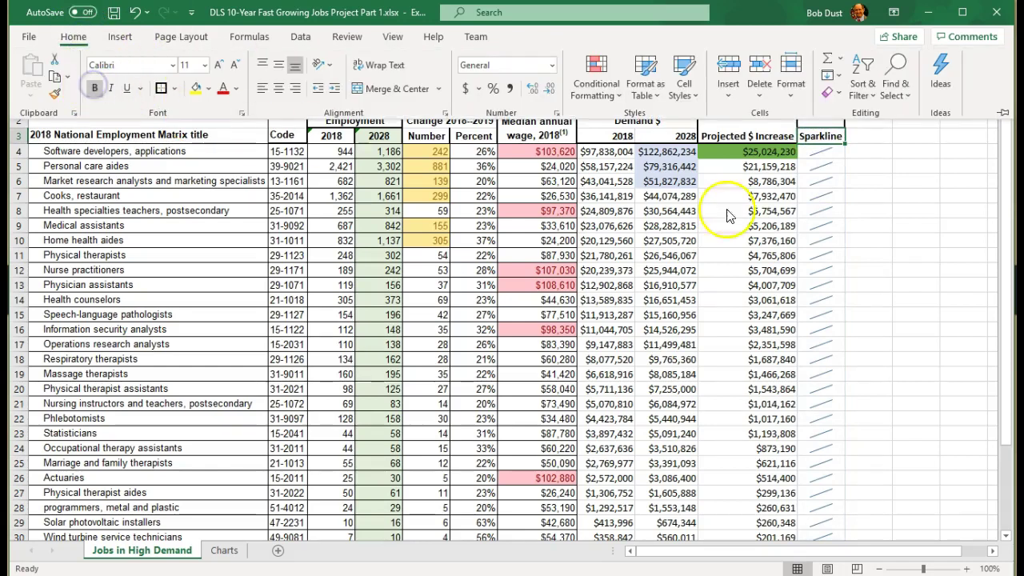
pyautogui.click(814, 208)
pyautogui.click(817, 152)
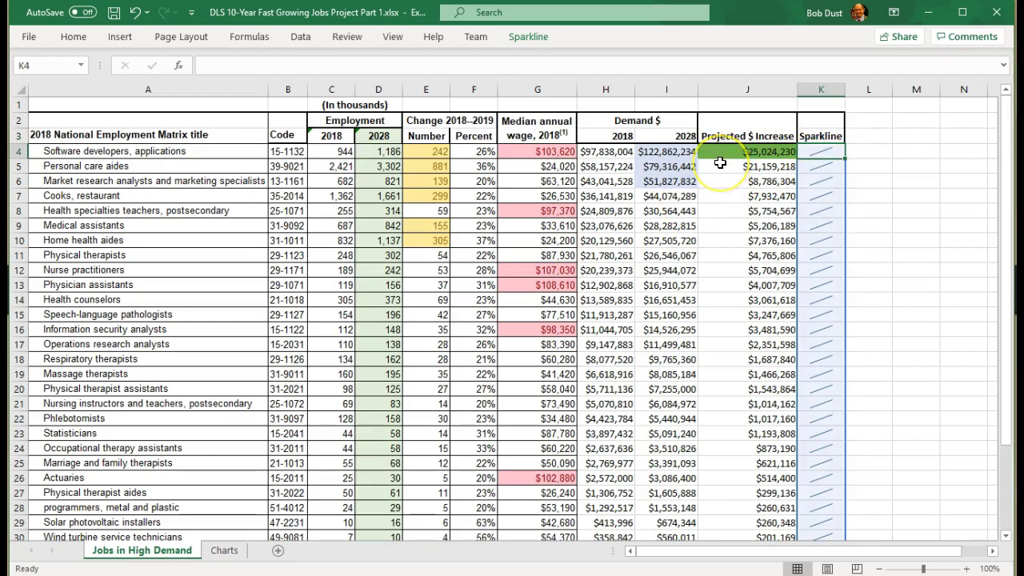
pyautogui.click(720, 169)
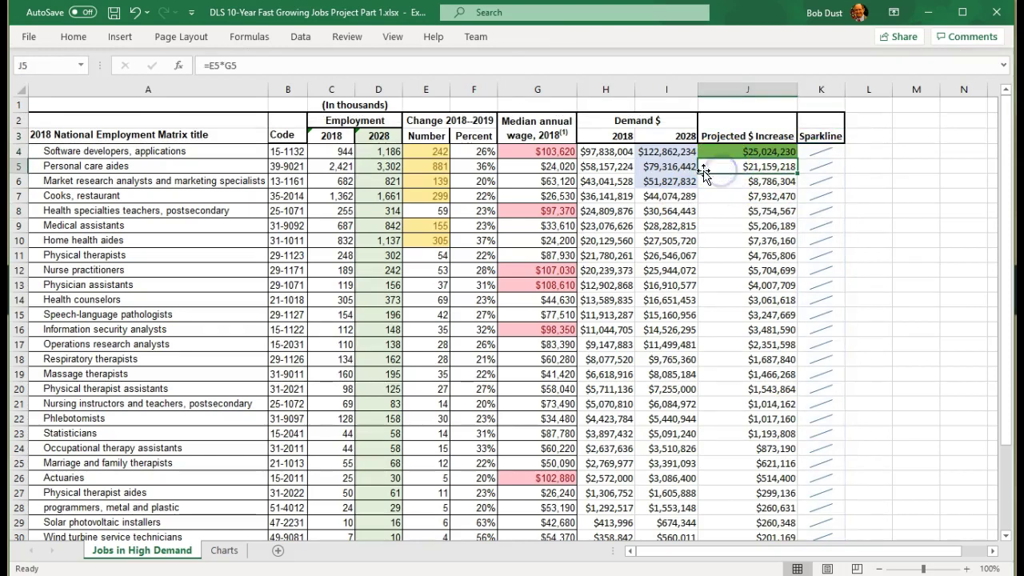
pyautogui.click(121, 36)
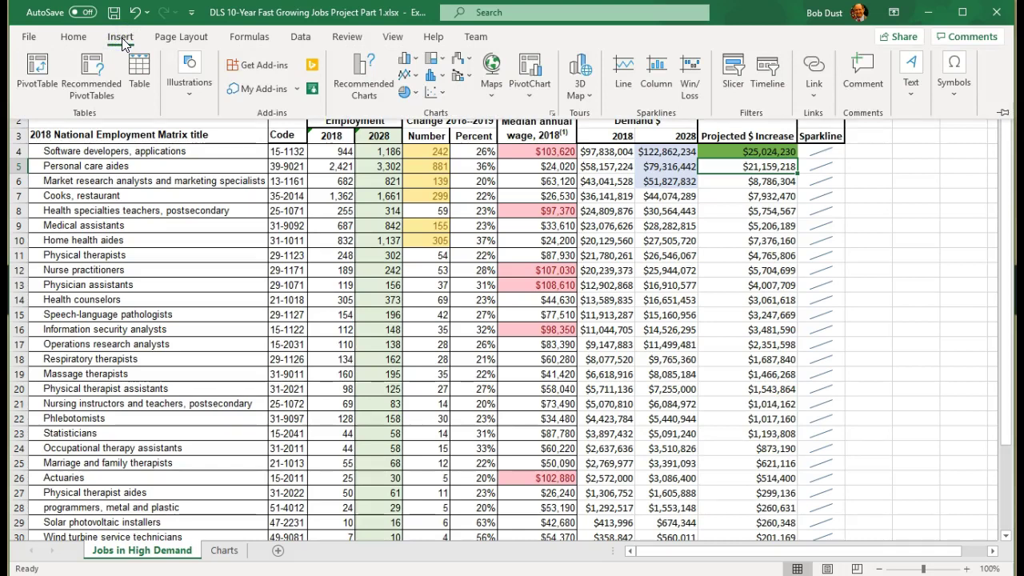
pyautogui.click(73, 37)
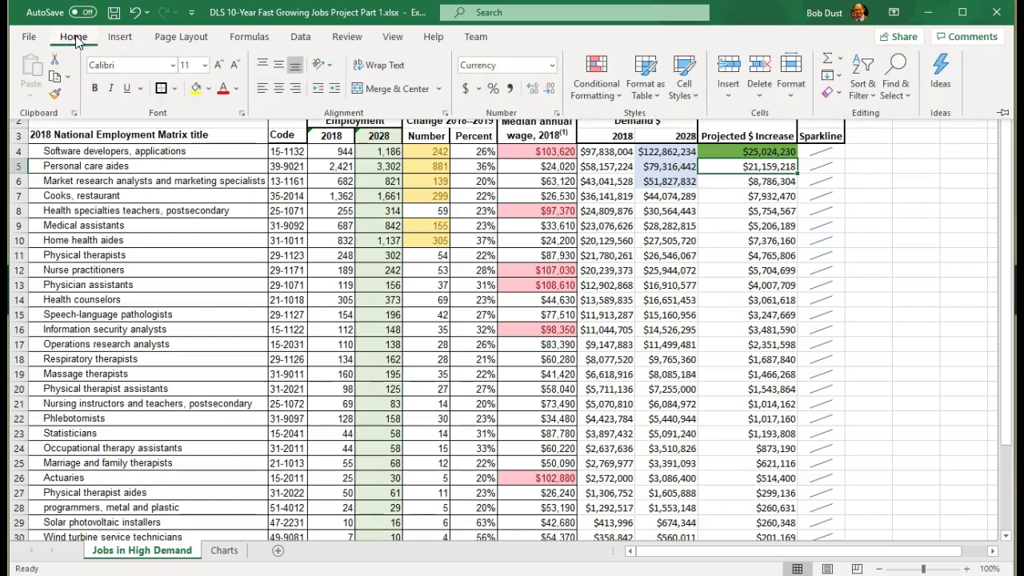
pyautogui.click(123, 40)
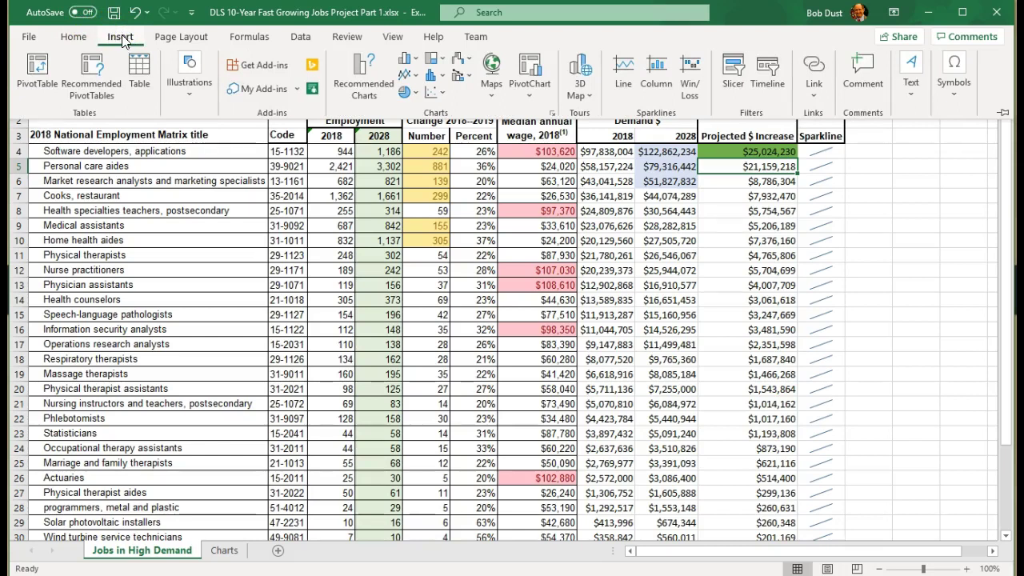
pyautogui.click(544, 94)
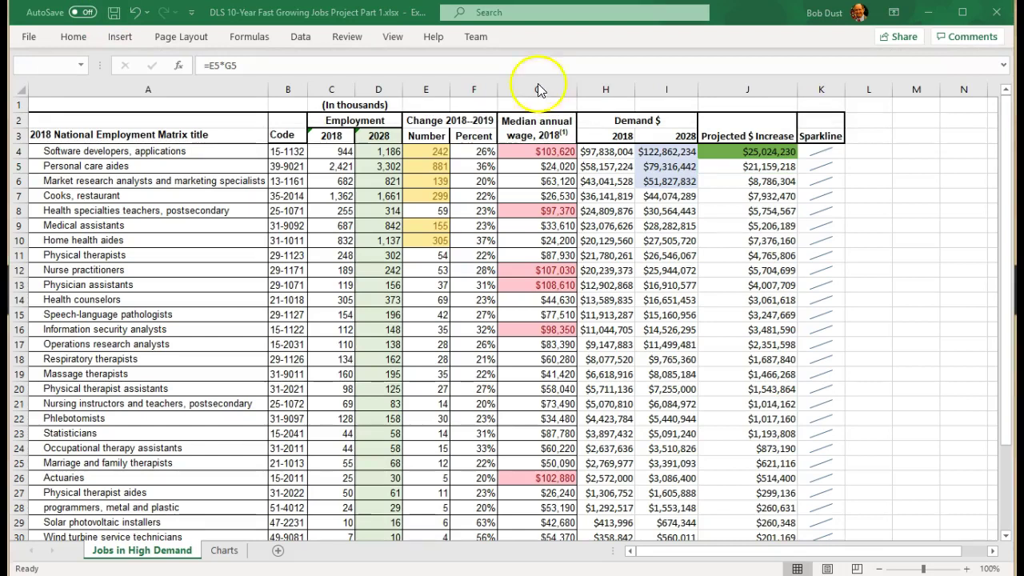
pyautogui.click(509, 14)
pyautogui.write('shapes')
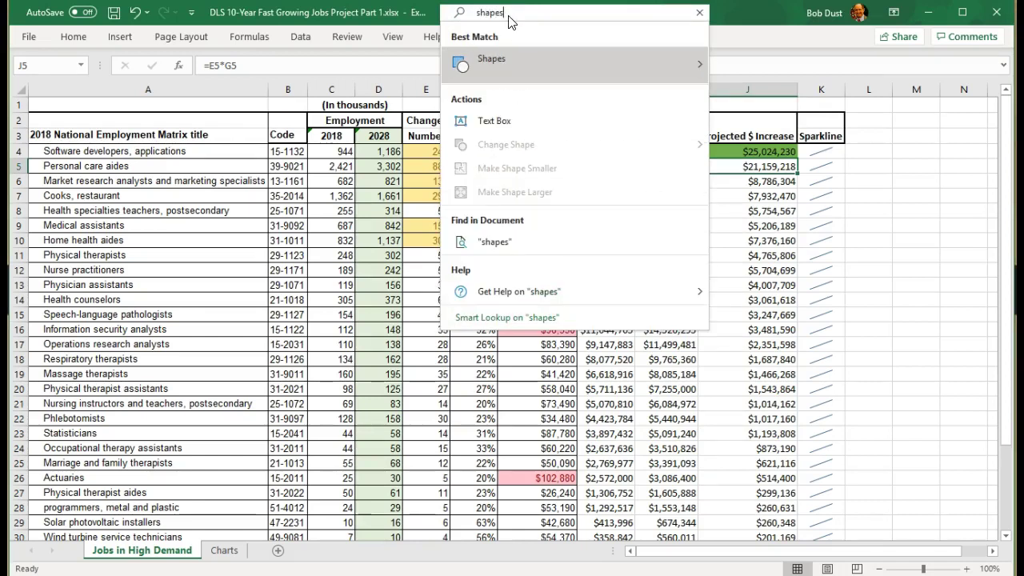
pyautogui.click(700, 12)
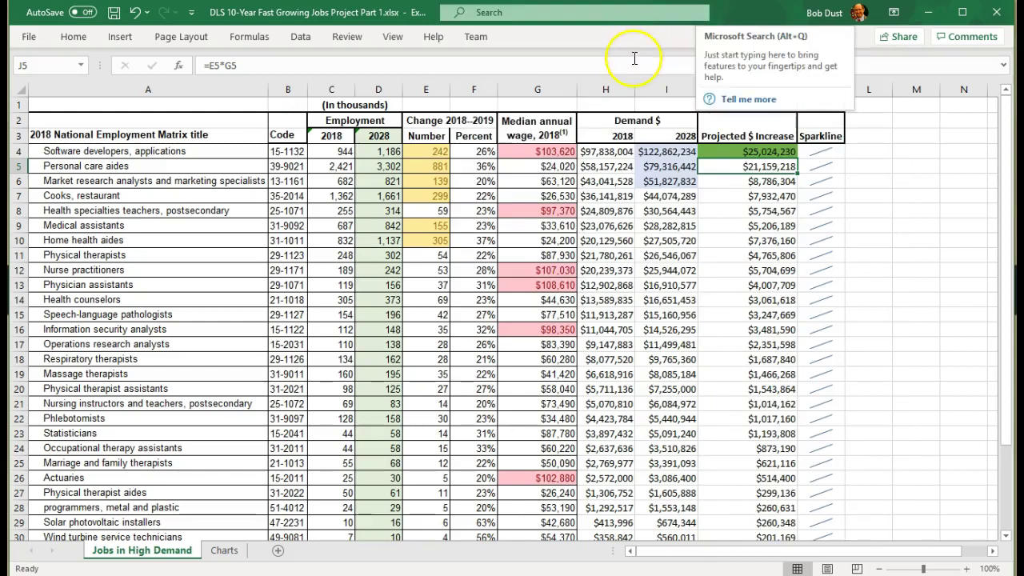
# Draw a narrow upward block arrow in column J, spanning about rows 5 to 11 and pointing at the projected increase in J4
pyautogui.click(523, 19)
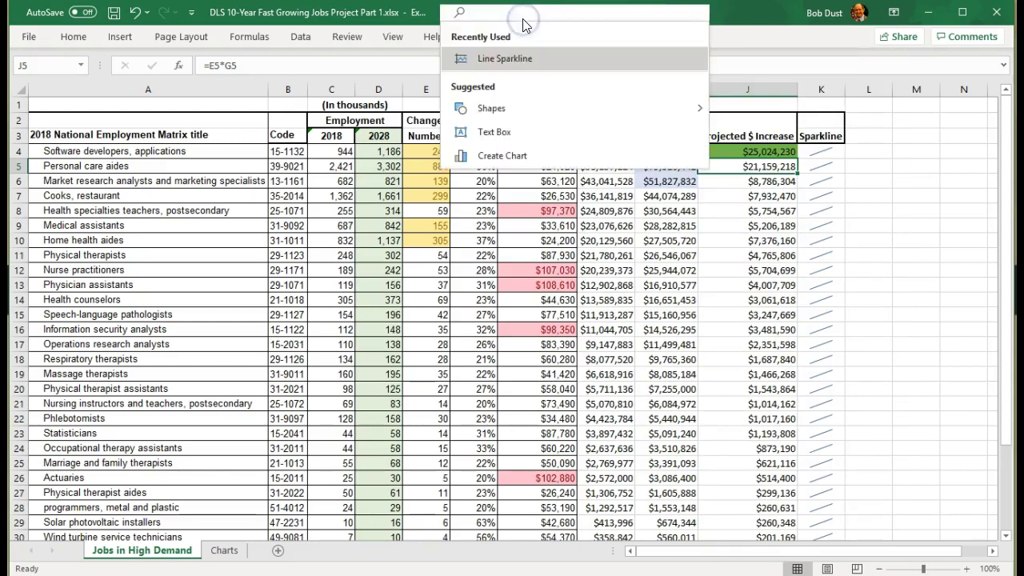
pyautogui.write('shapes')
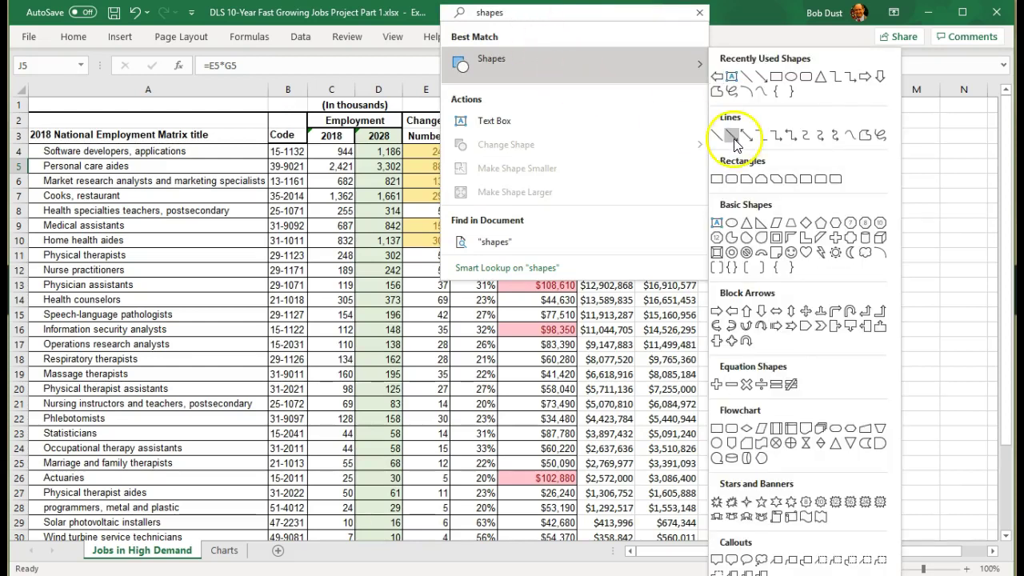
pyautogui.click(747, 312)
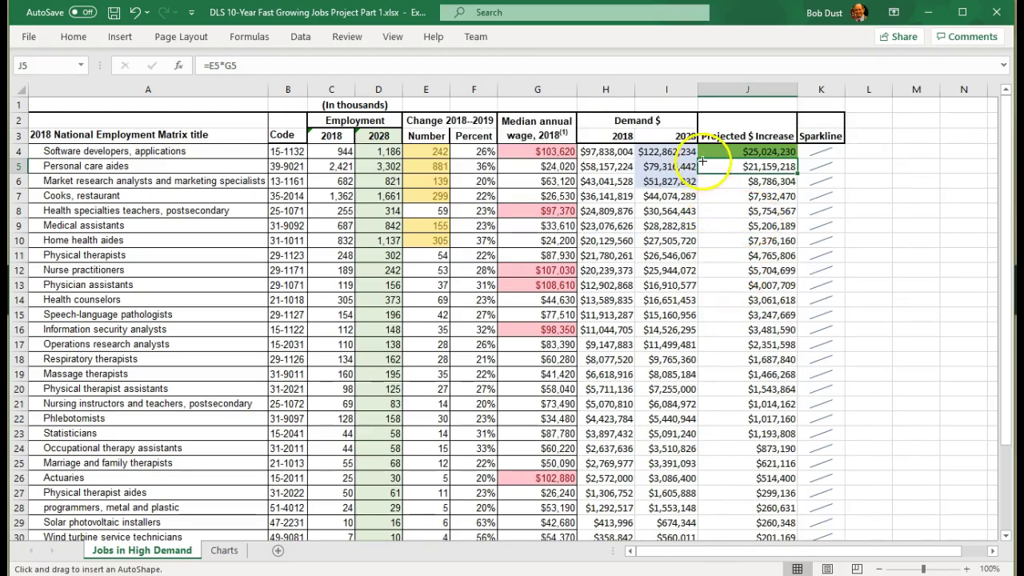
pyautogui.moveTo(709, 164); pyautogui.dragTo(733, 254)
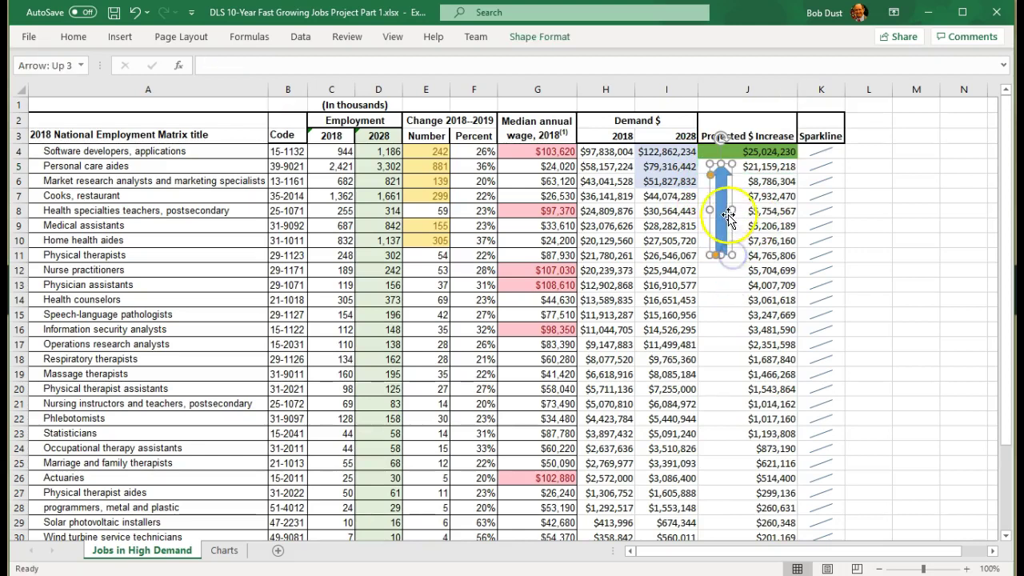
pyautogui.moveTo(721, 199); pyautogui.dragTo(721, 194)
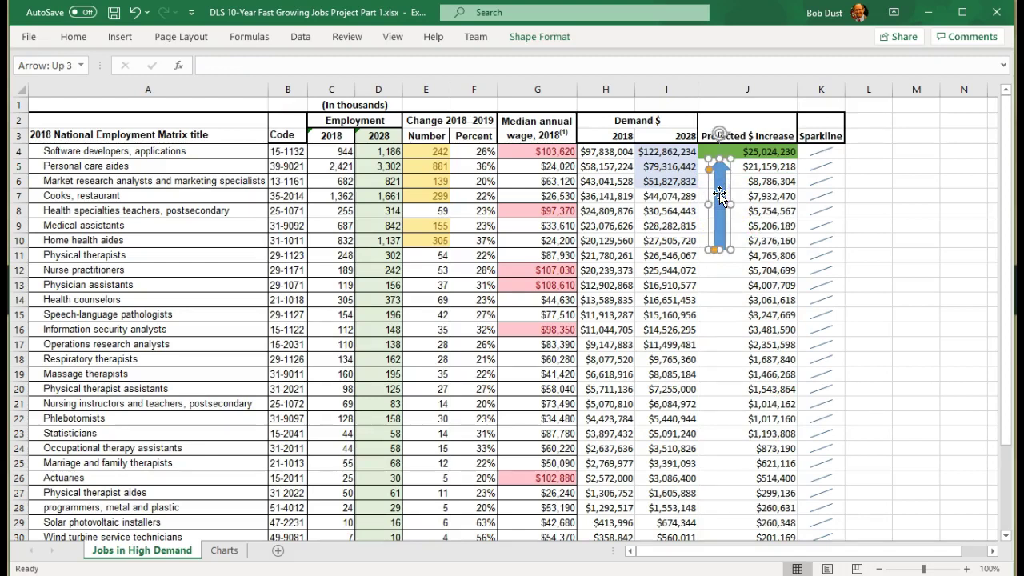
# Change the up arrow's solid fill to dark green and close the shape formatting settings
pyautogui.rightClick(721, 195)
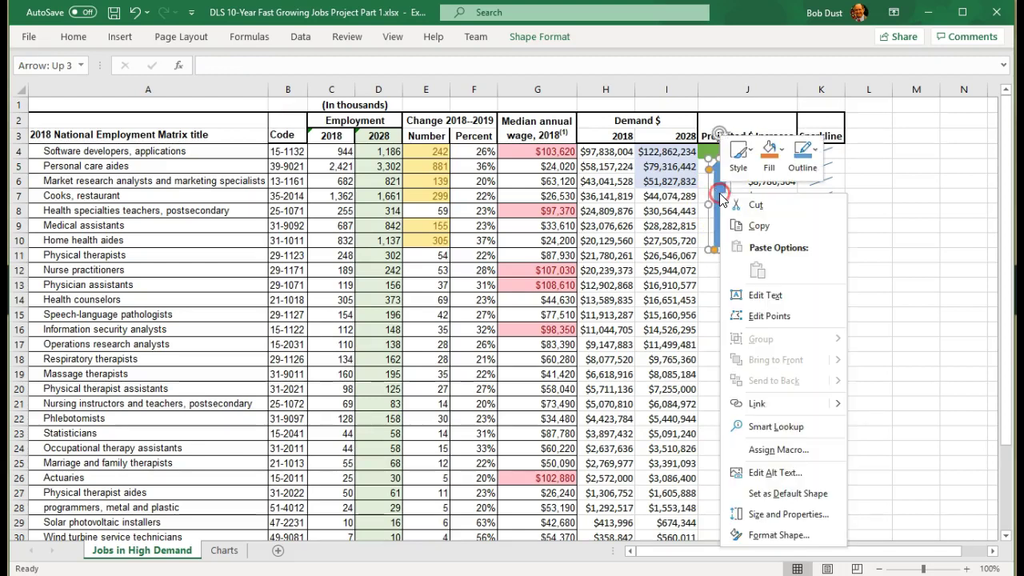
pyautogui.click(793, 534)
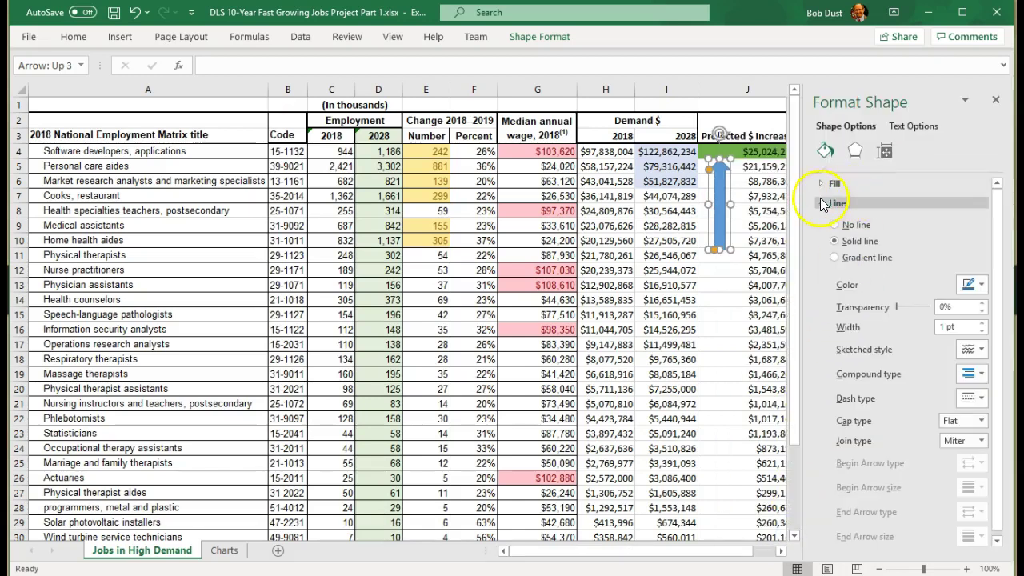
pyautogui.click(824, 203)
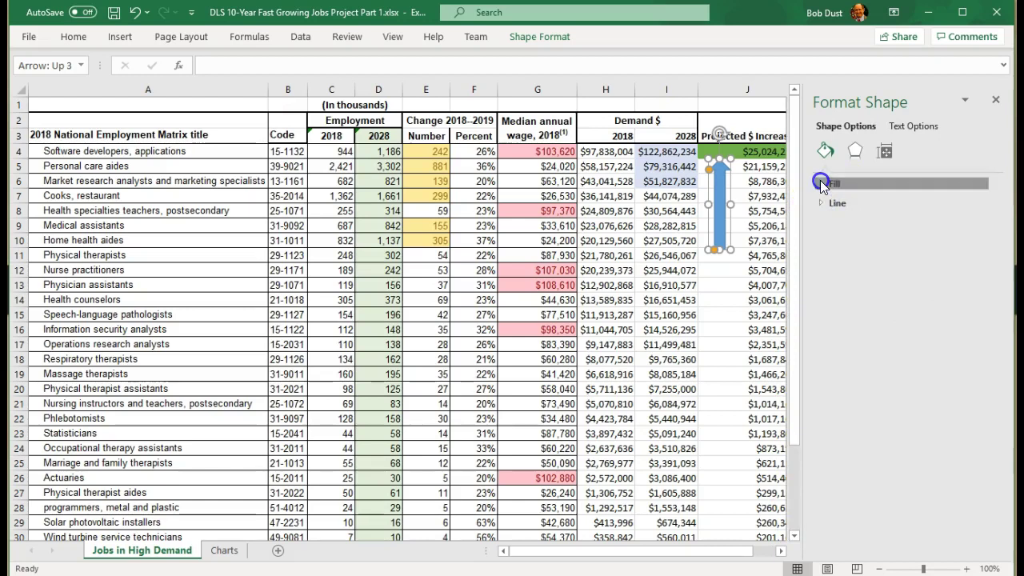
pyautogui.click(820, 183)
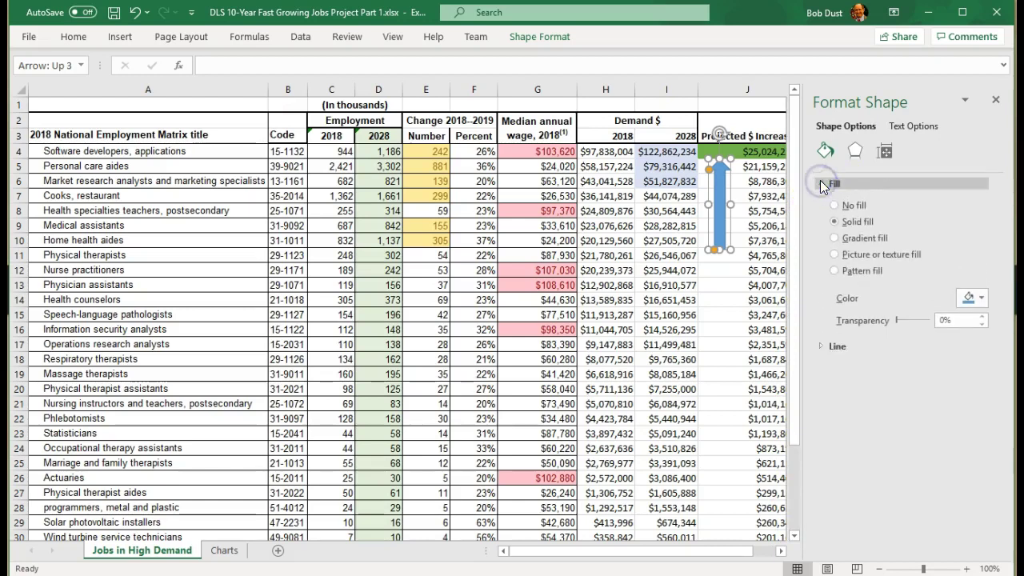
pyautogui.click(981, 298)
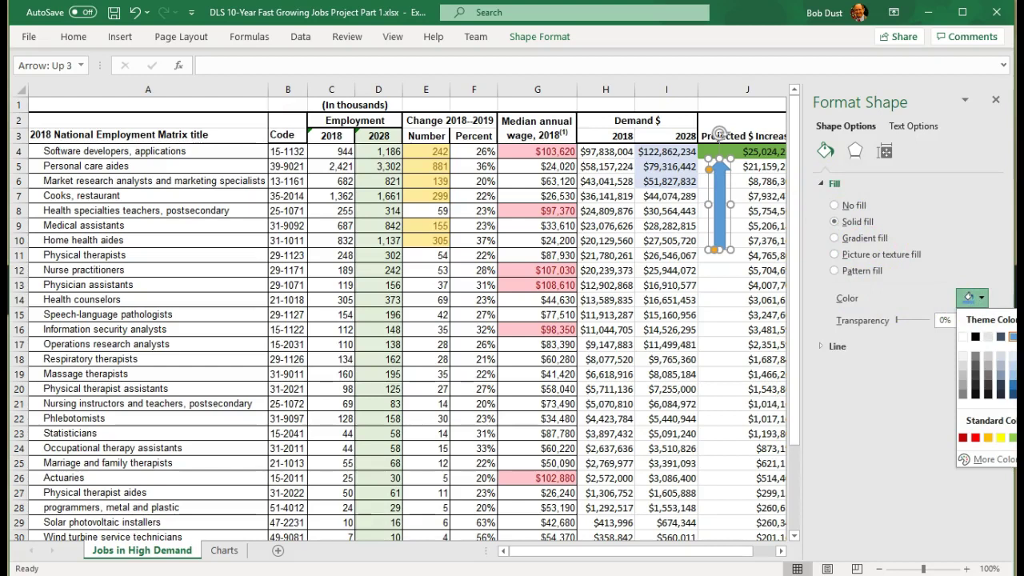
pyautogui.click(1023, 384)
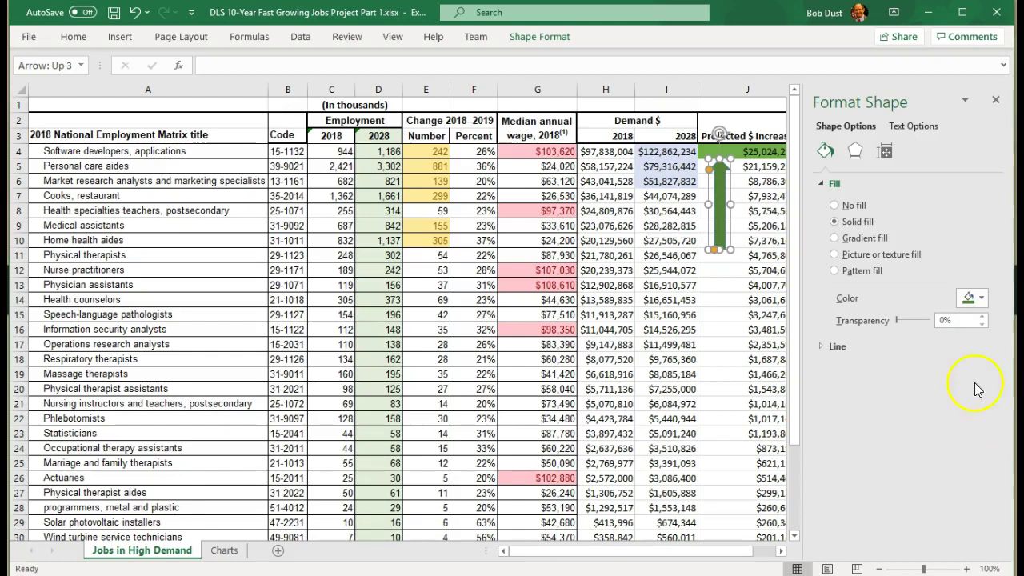
pyautogui.click(995, 100)
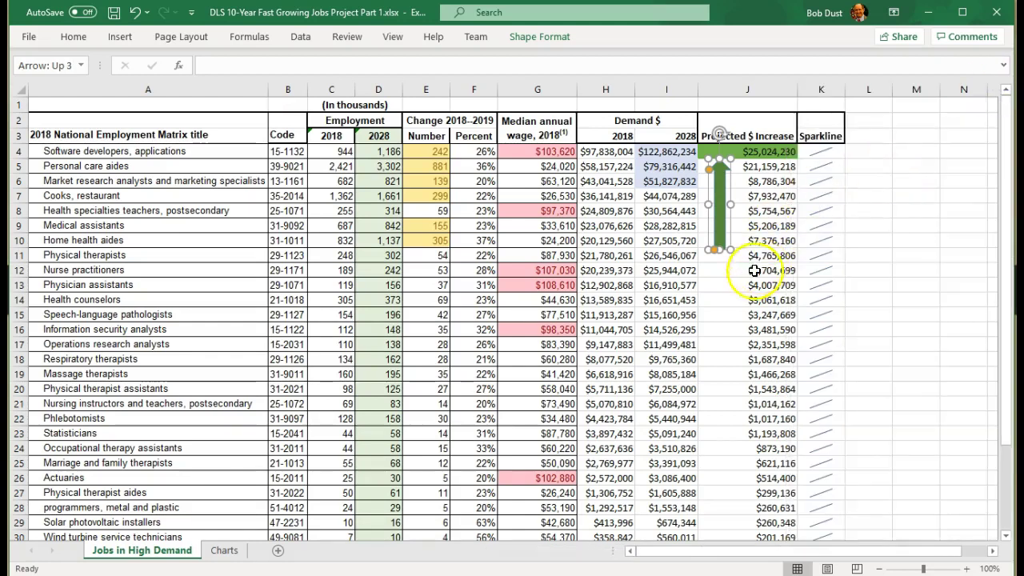
pyautogui.click(728, 284)
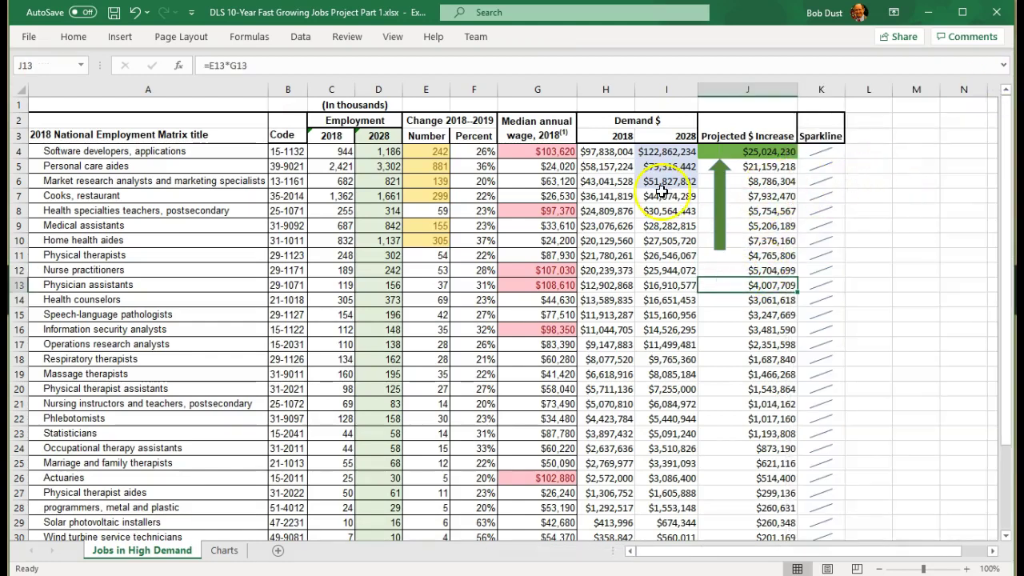
pyautogui.click(717, 200)
pyautogui.moveTo(717, 200); pyautogui.dragTo(712, 202)
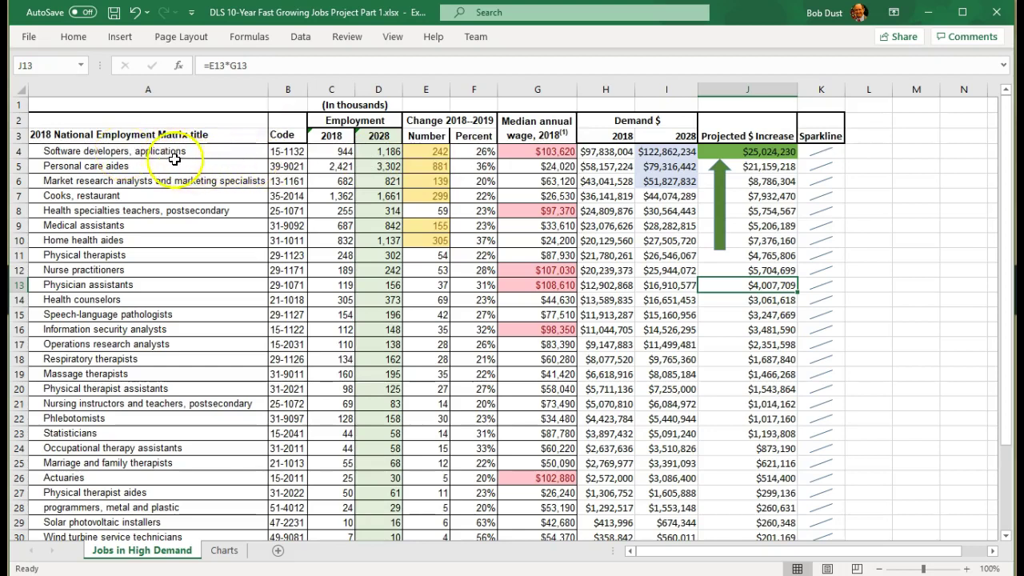
pyautogui.click(107, 138)
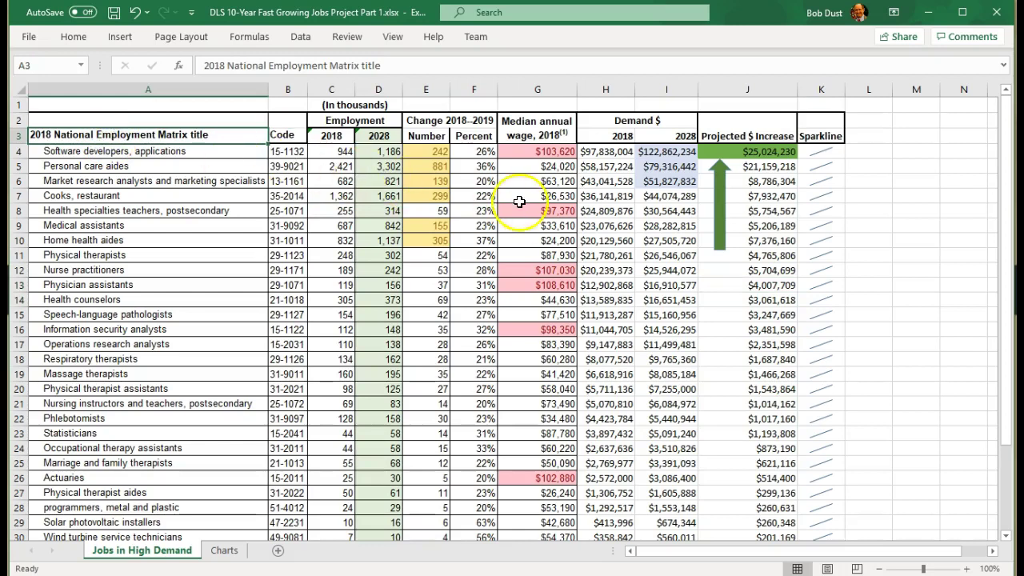